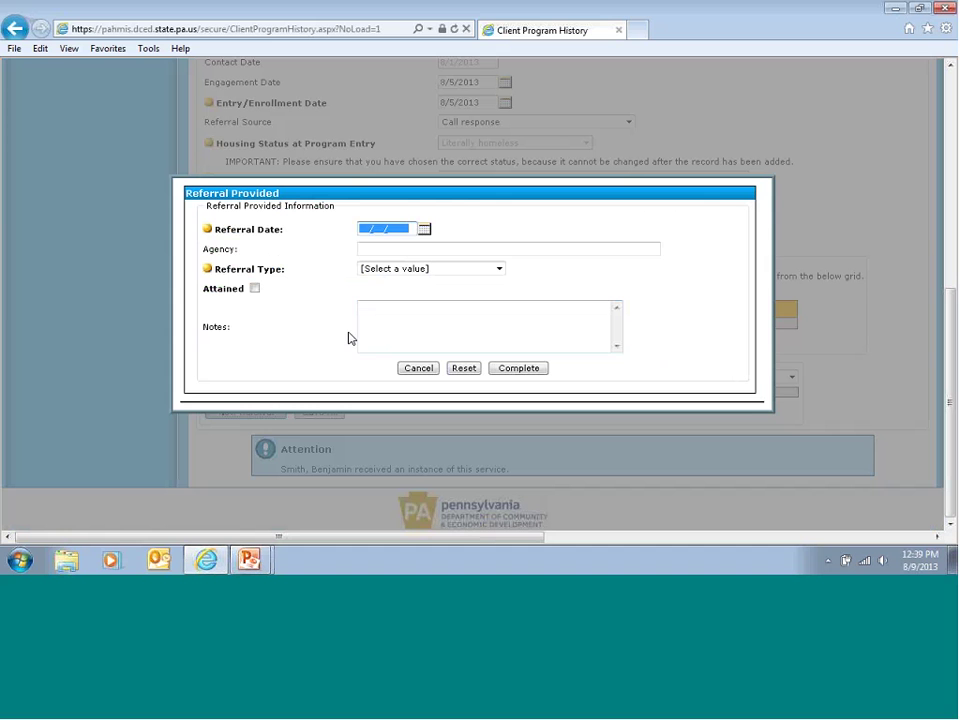
Set the new referral's date to 8/6/2013 and its type to Community Mental Health.
text(08/__/____)
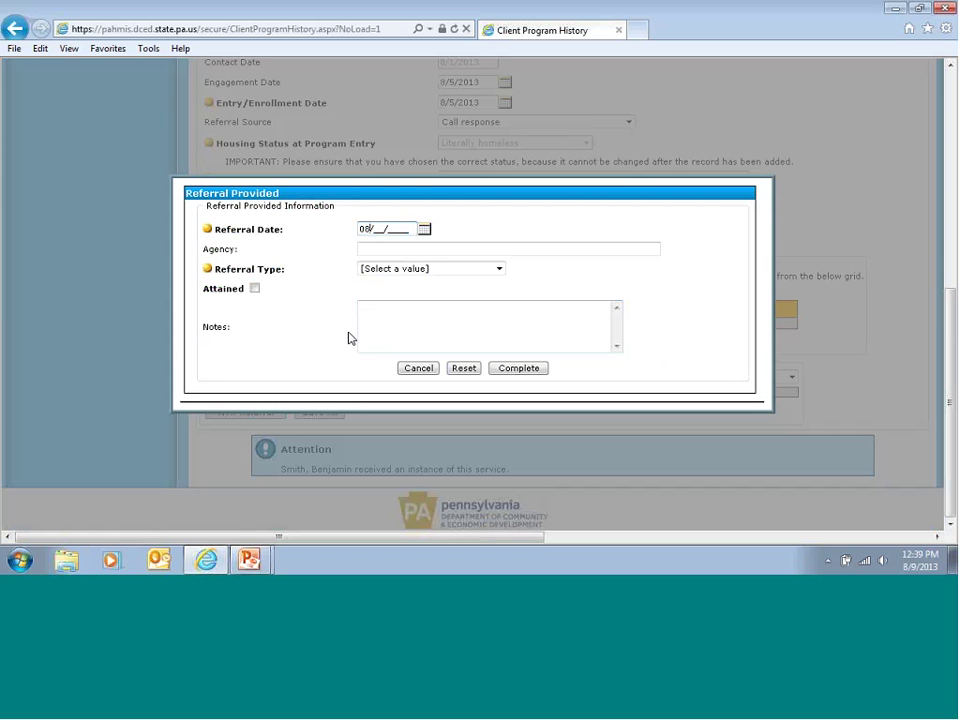
text(06)
text(2013)
key(Tab)
click(498, 268)
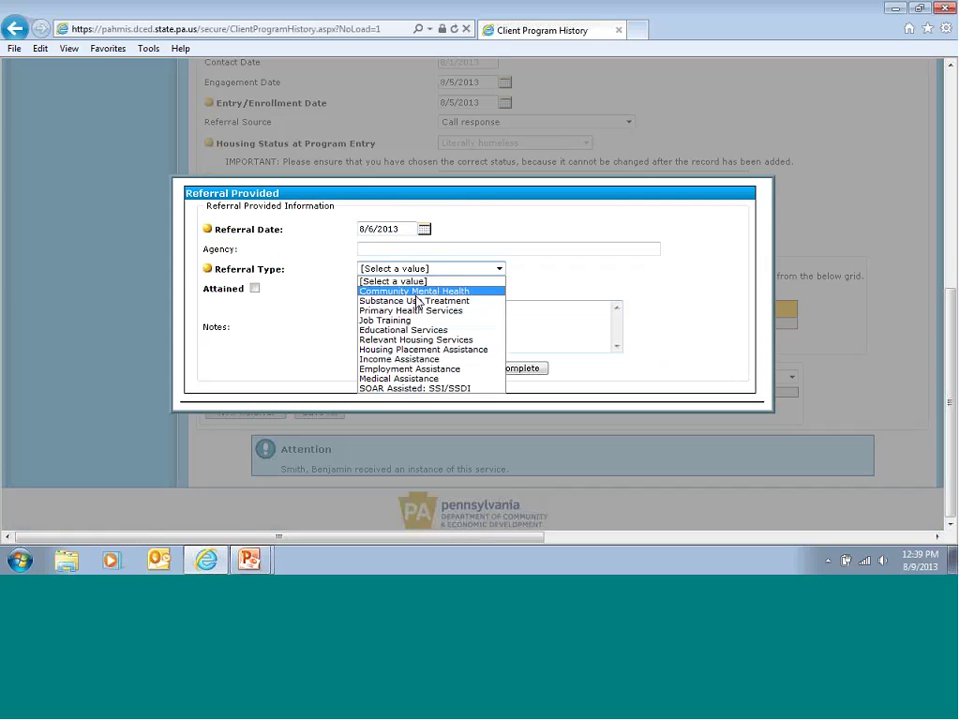
click(368, 292)
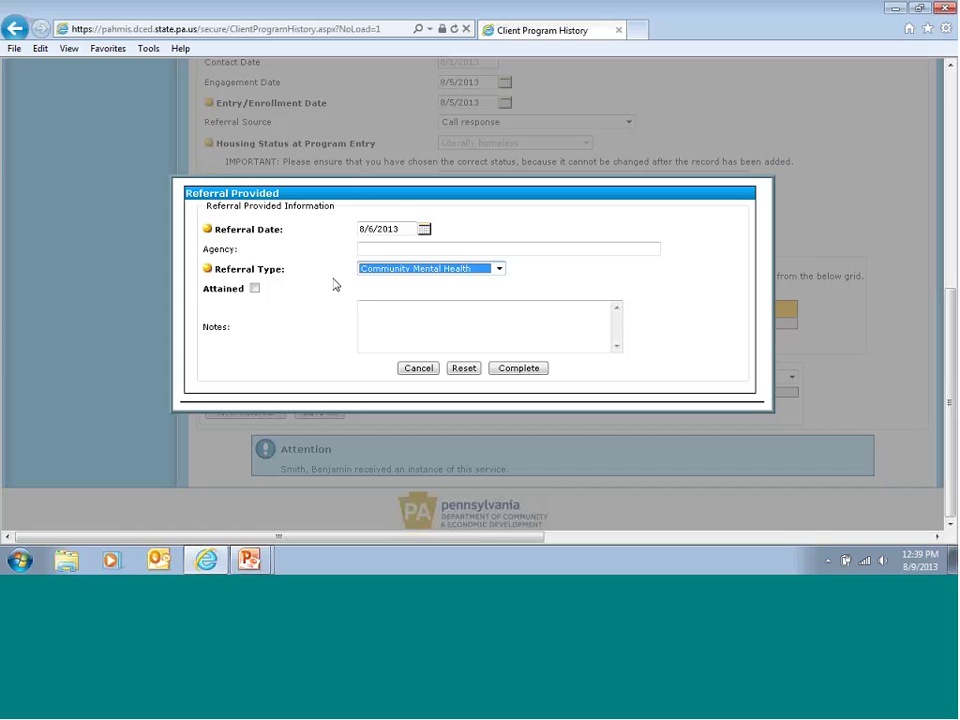
click(333, 279)
Enter "Couoty Mental Health" as the referral's agency and complete the referral.
click(385, 246)
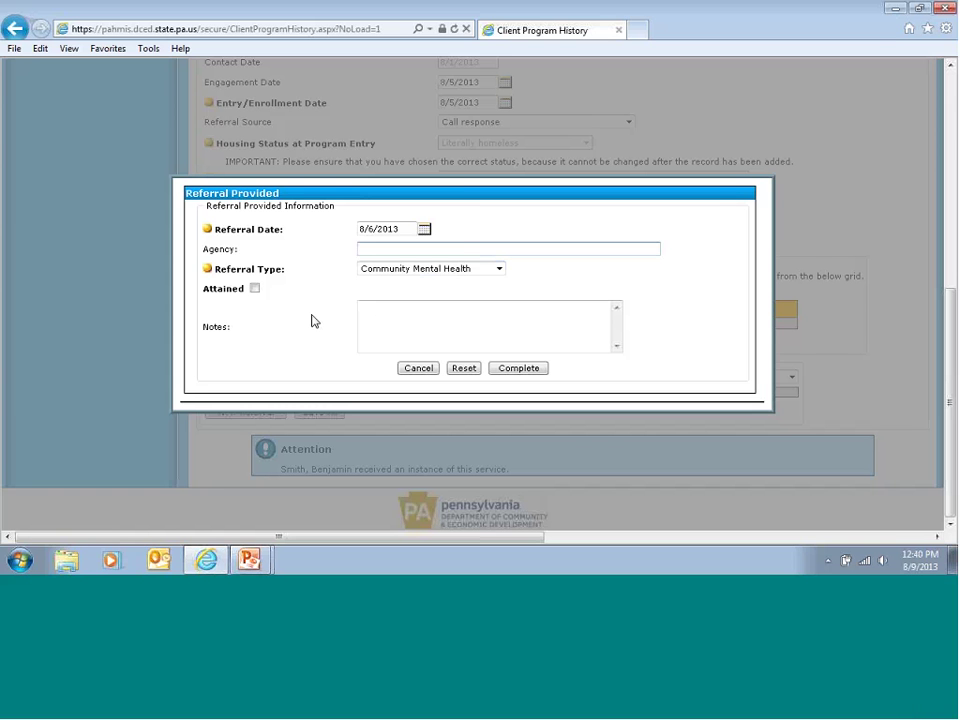
text(Couoty Mental Health)
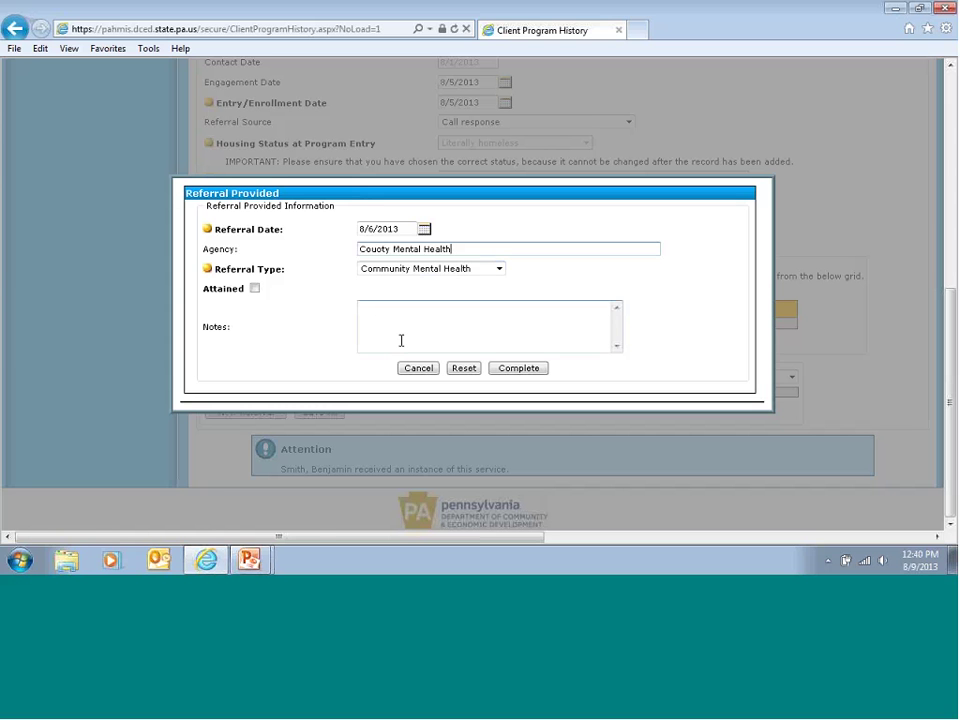
click(517, 370)
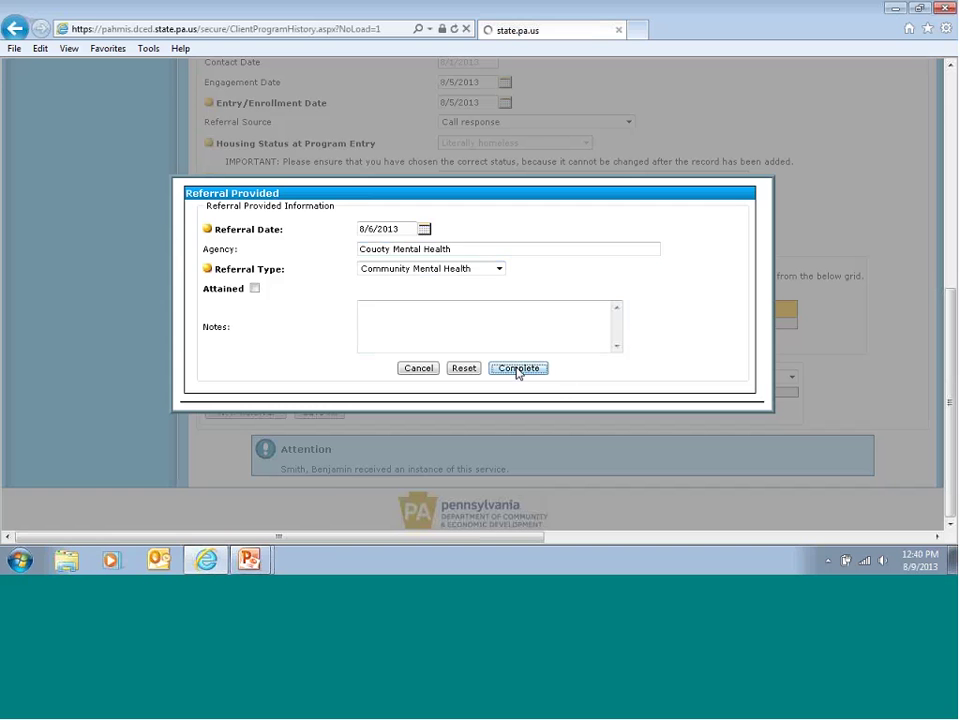
scroll(387, 348, down, 1)
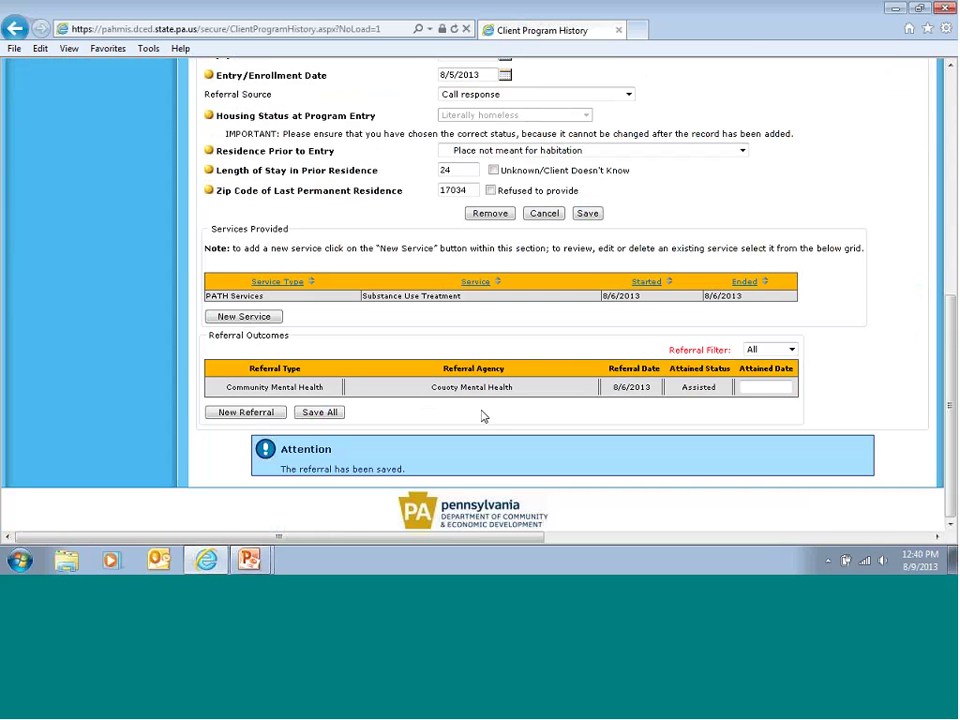
click(445, 392)
mouse_move(260, 382)
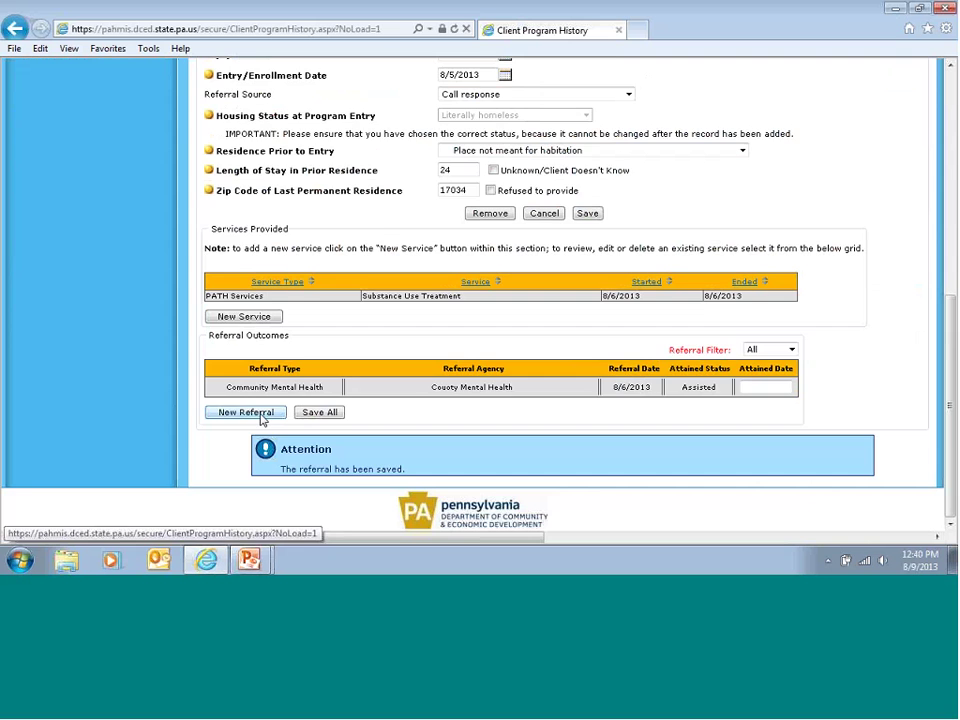
click(246, 412)
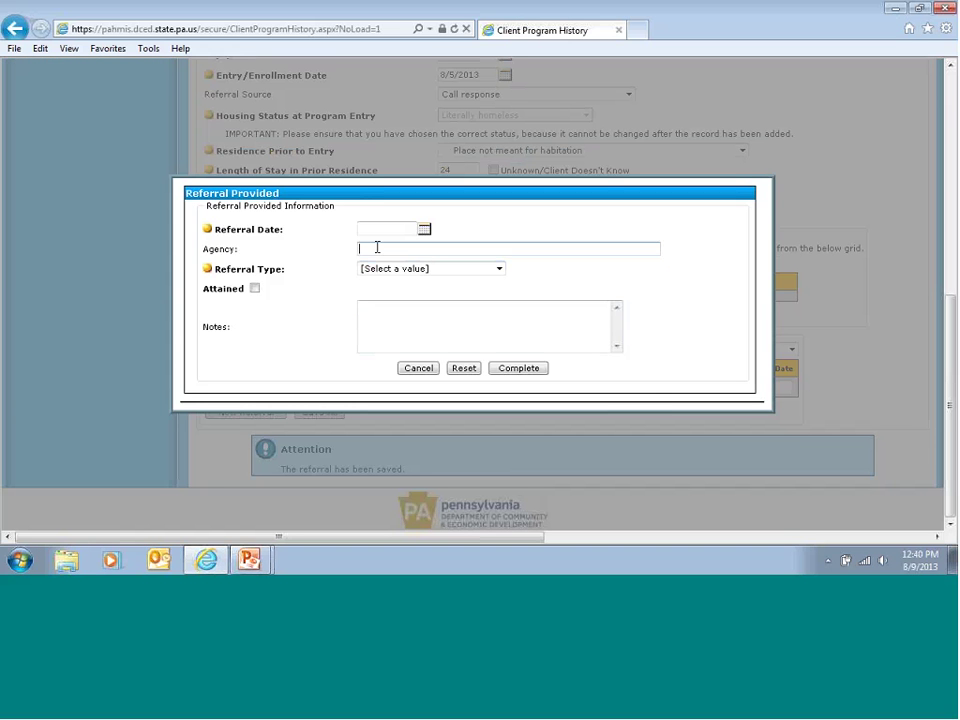
text(Cou)
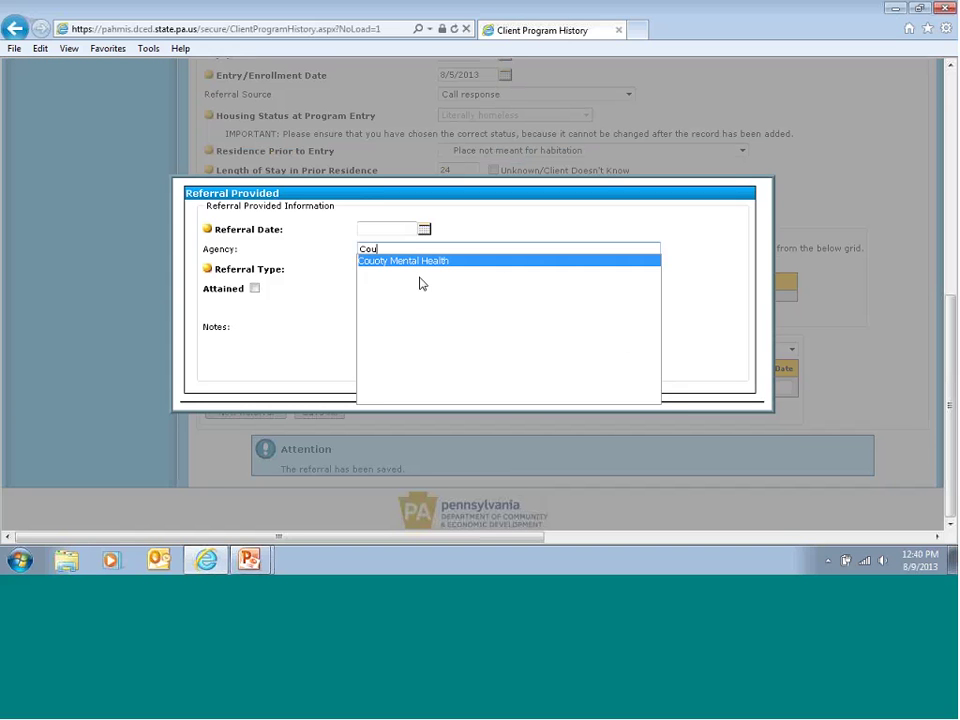
click(322, 252)
click(428, 373)
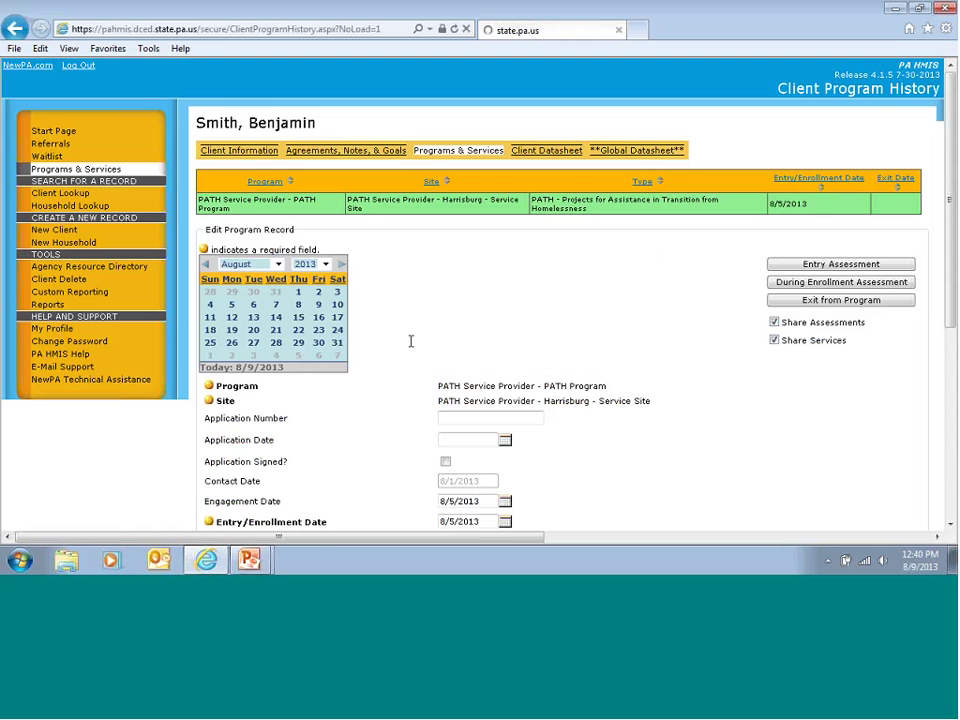
Edit the Community Mental Health referral, mark it as attained with the attained date 08/08/2013, and complete it.
scroll(410, 341, down, 5)
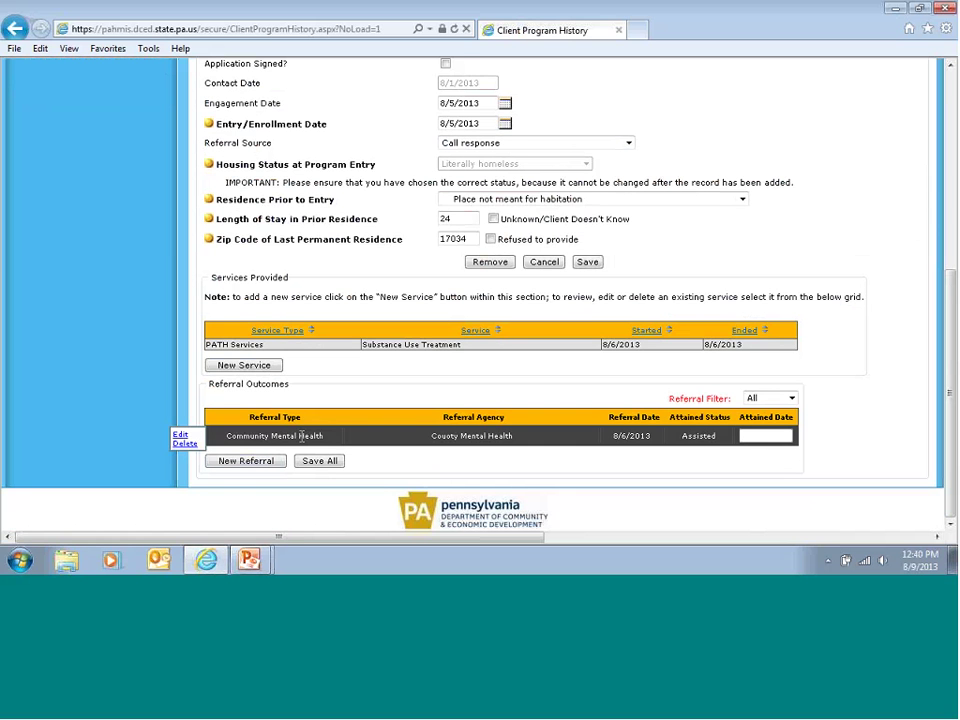
click(181, 438)
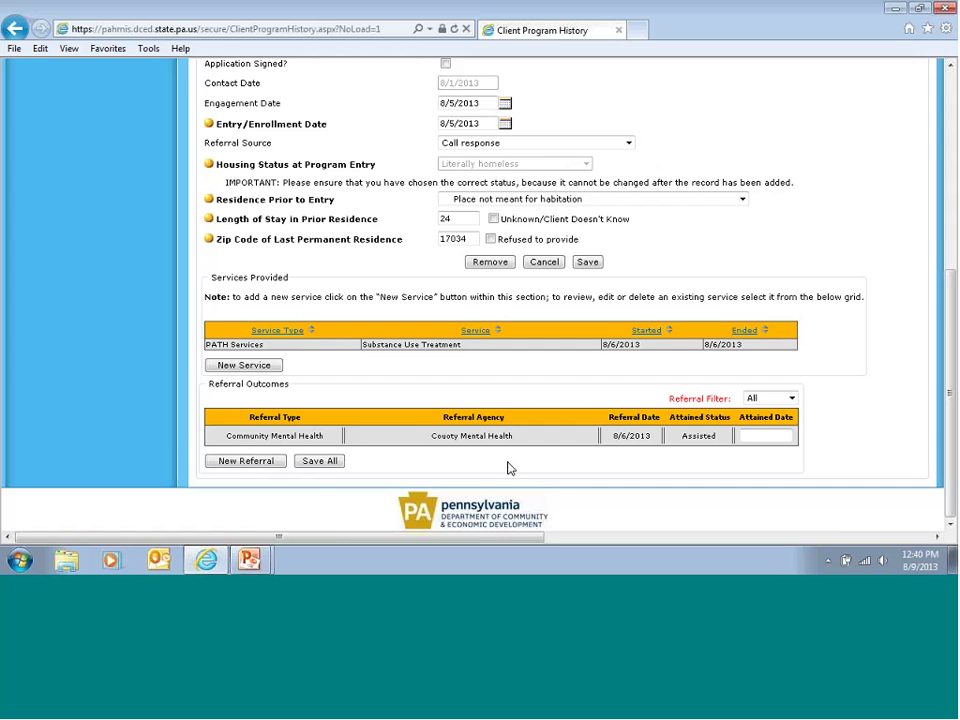
click(180, 437)
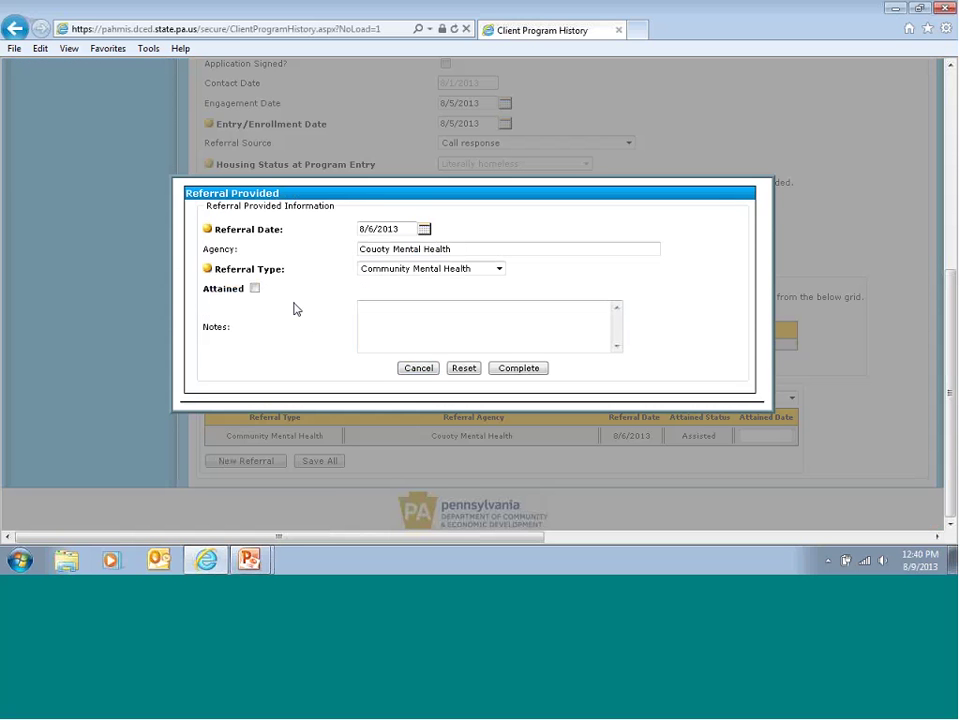
click(254, 288)
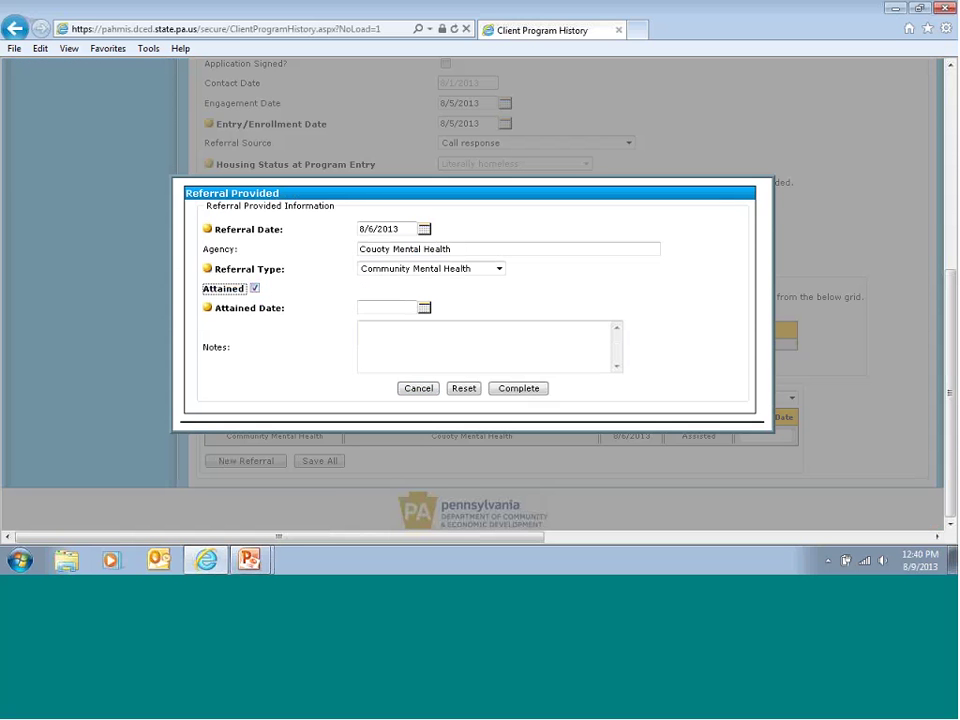
key(Tab)
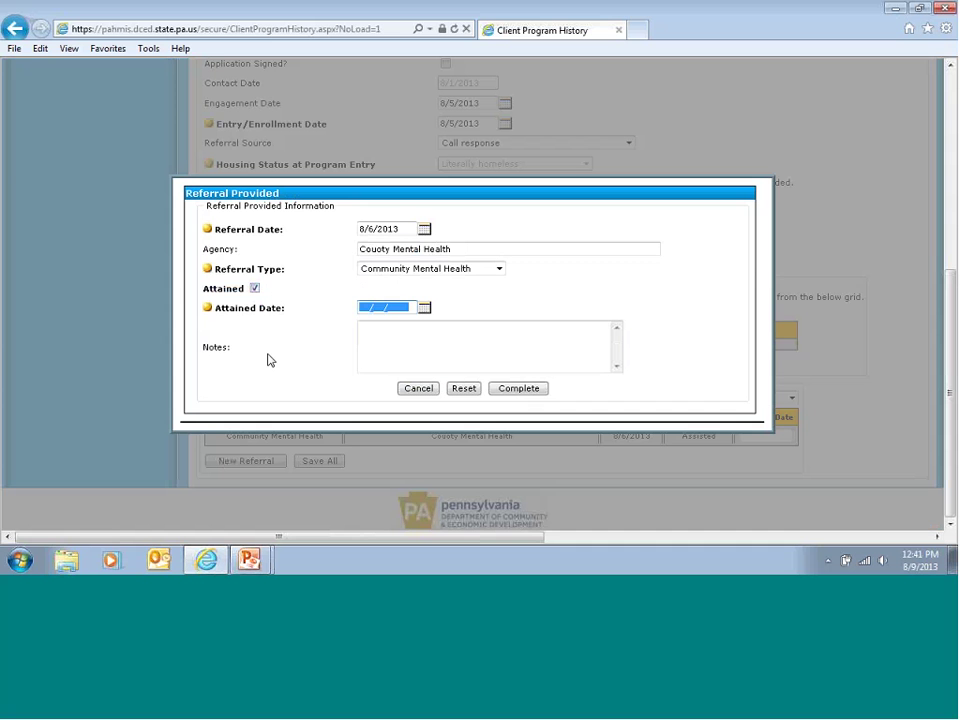
text(08/08/2013)
click(286, 335)
click(508, 387)
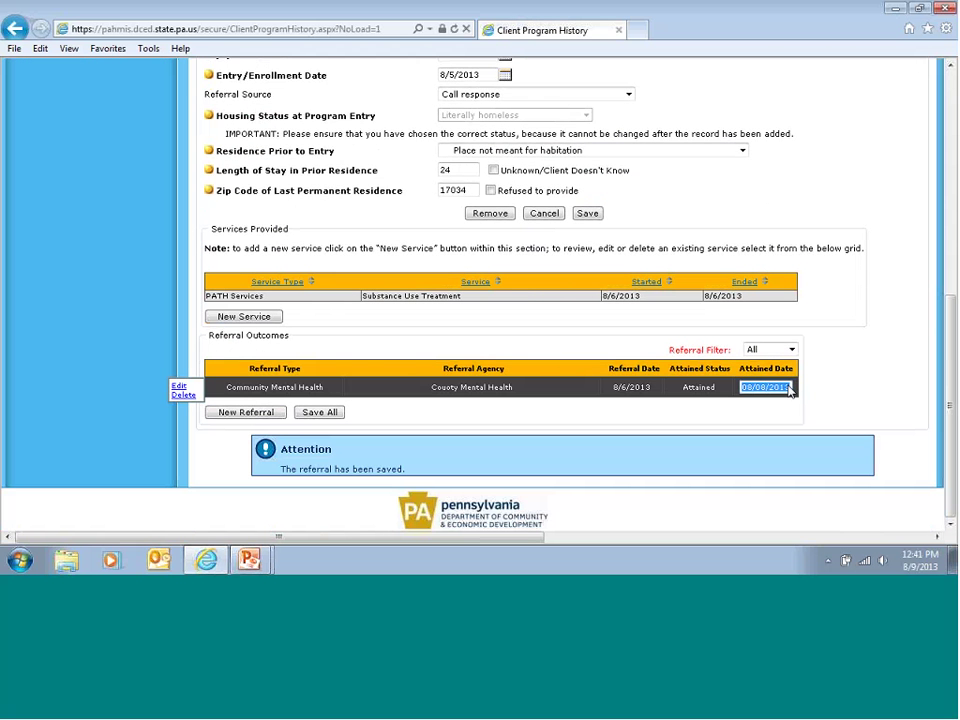
Clear the Community Mental Health referral's attained date in the Referral Outcomes grid and save all referrals.
key(BackSpace)
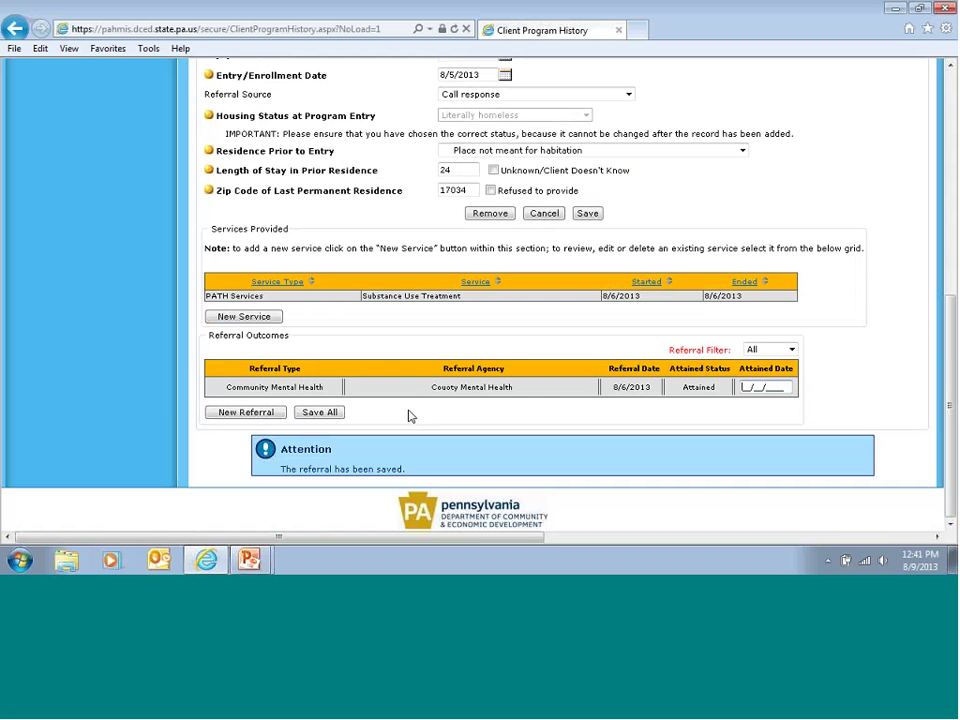
click(328, 412)
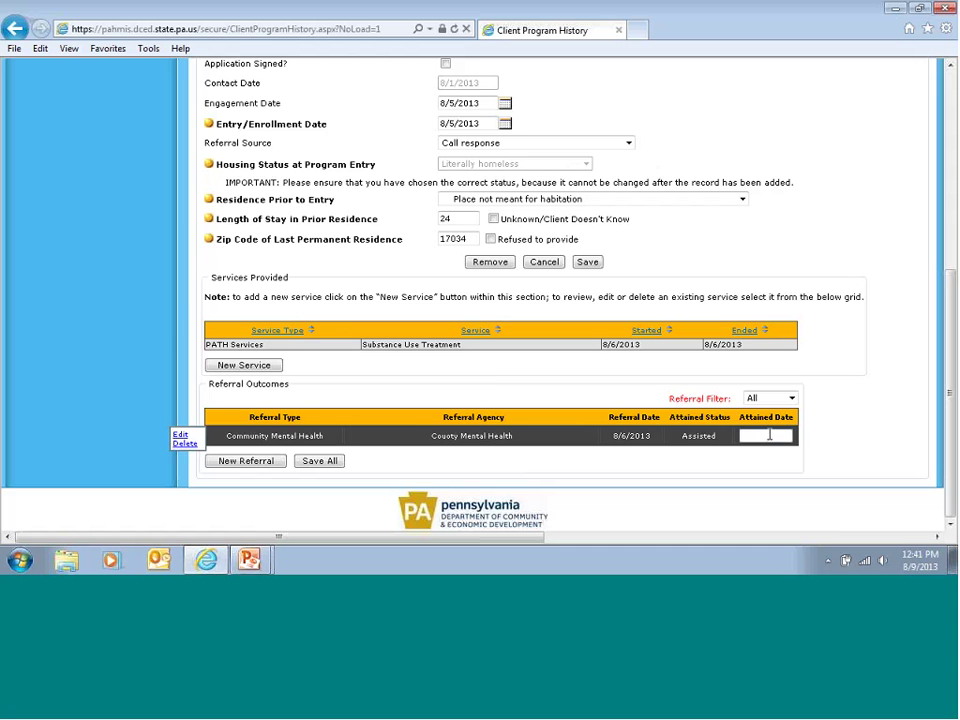
Filter the referral outcomes by Assisted, enter 08/08/2013 as the Community Mental Health referral's attained date, and save all referrals.
click(781, 399)
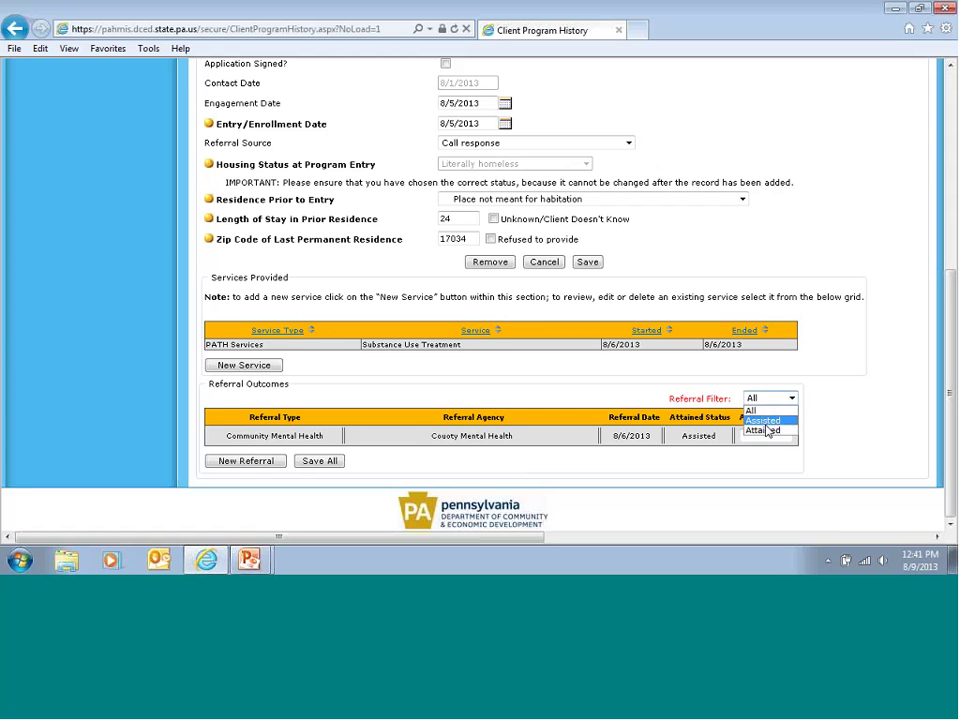
click(767, 422)
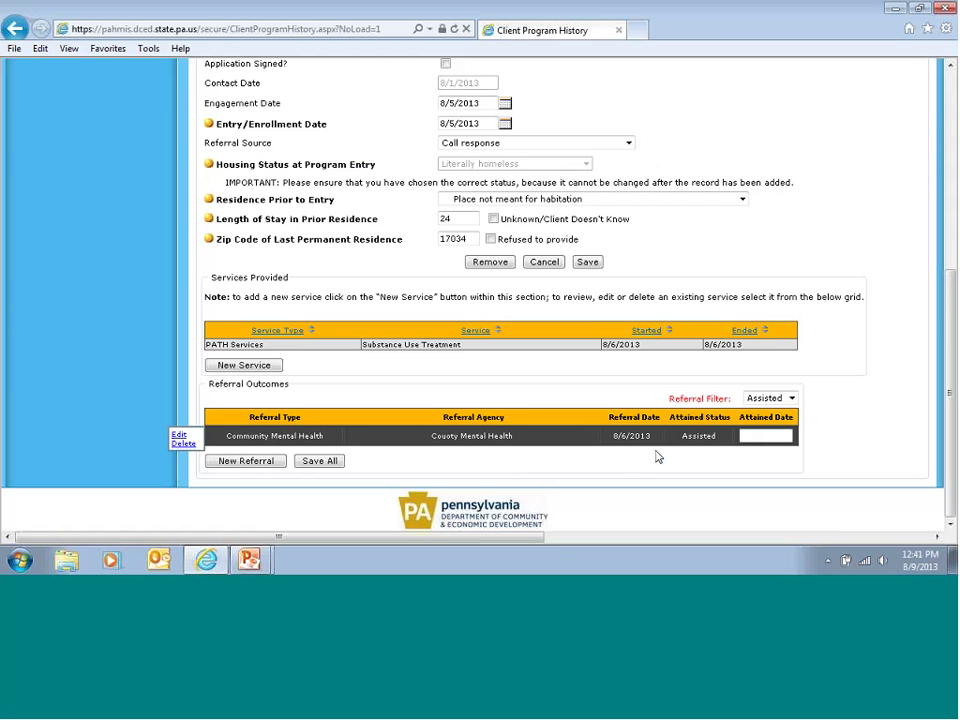
click(757, 435)
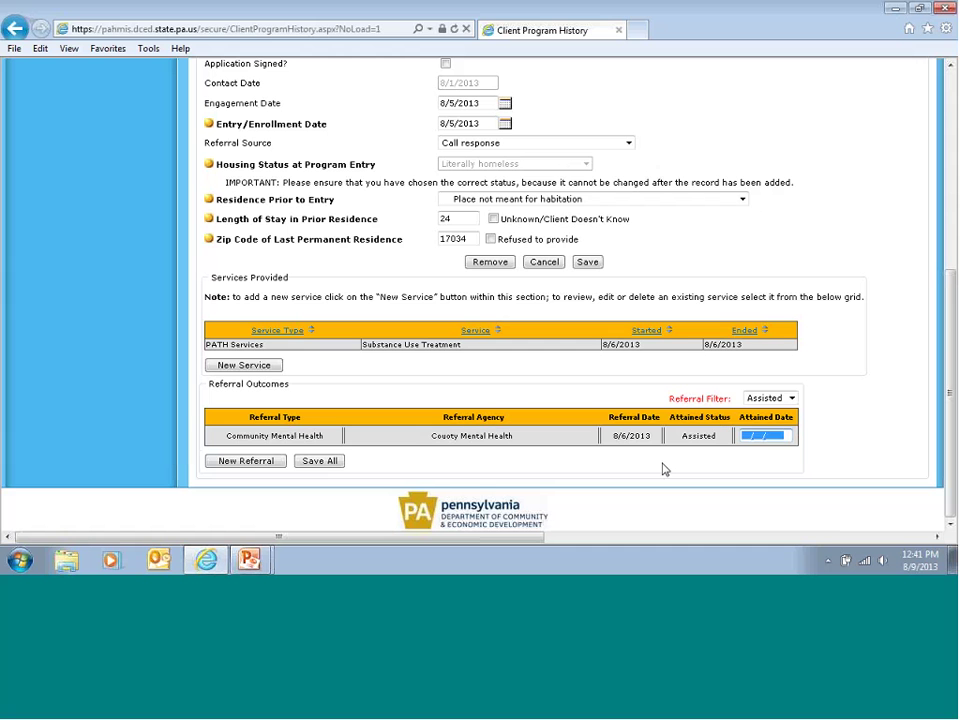
text(08/08/2013)
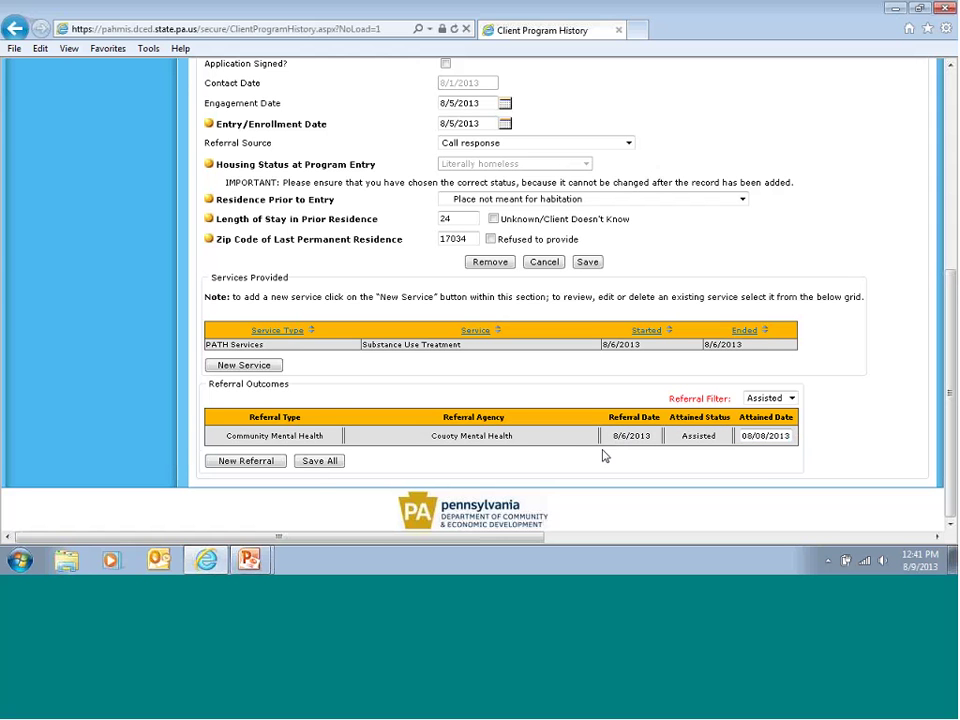
click(316, 465)
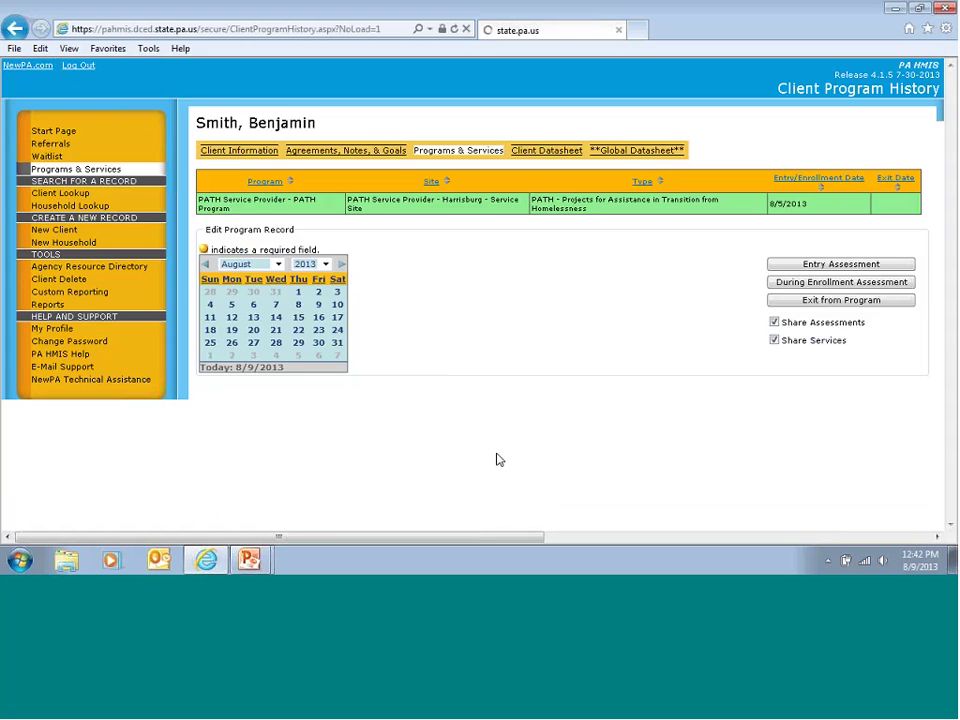
scroll(527, 416, down, 3)
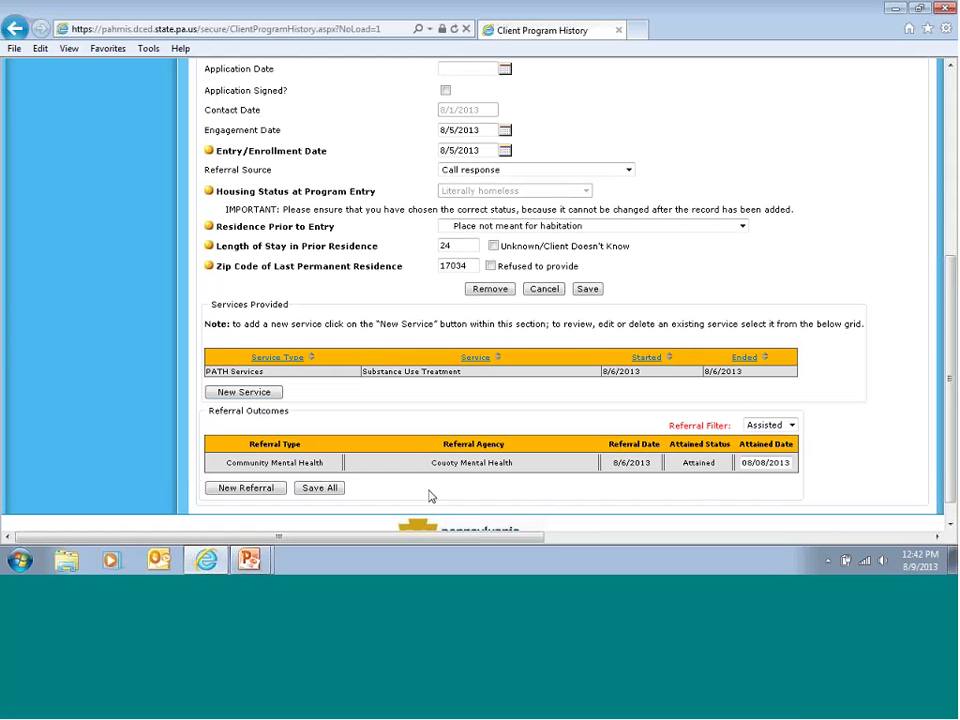
scroll(432, 495, up, 3)
scroll(428, 374, down, 4)
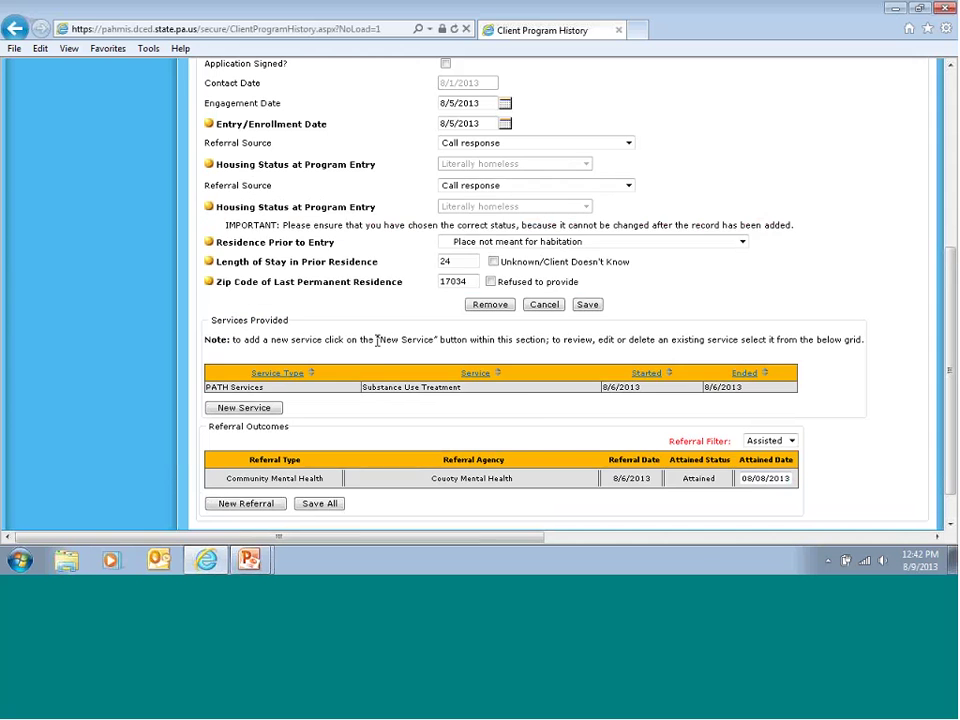
scroll(377, 341, up, 5)
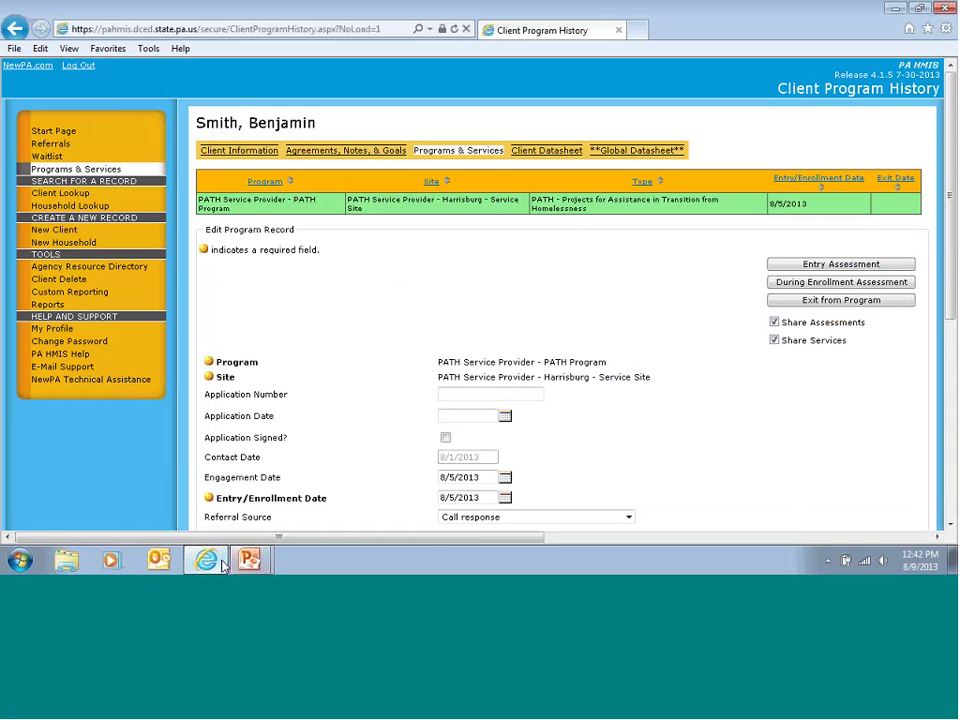
Switch to the PowerPoint slide show and advance to the Program Exit slide.
mouse_move(249, 561)
click(252, 524)
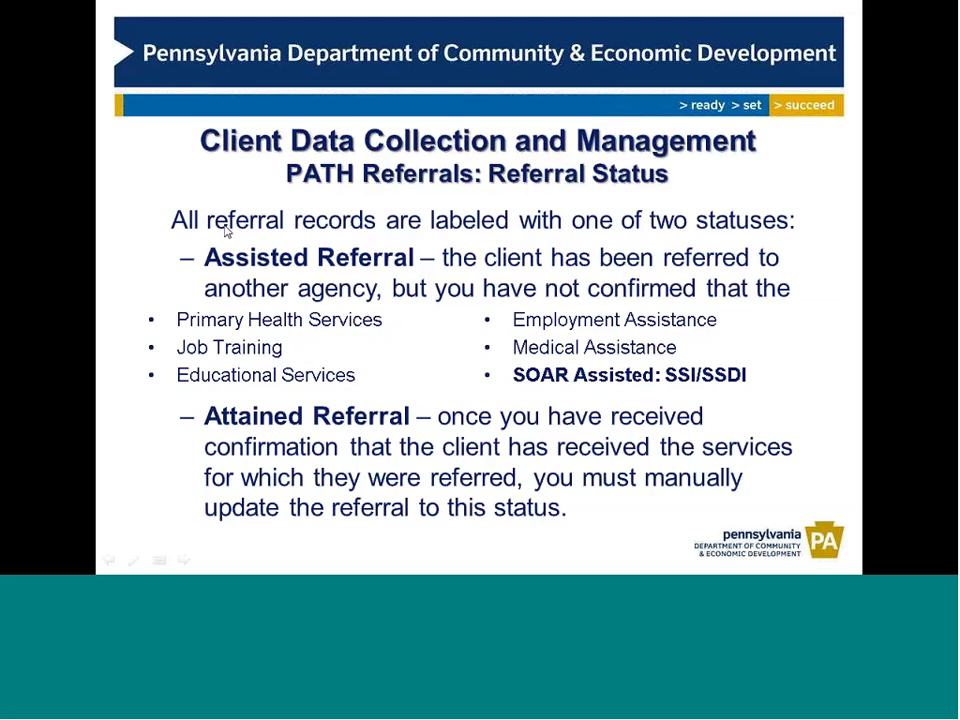
key(Left)
key(Right)
key(Right)
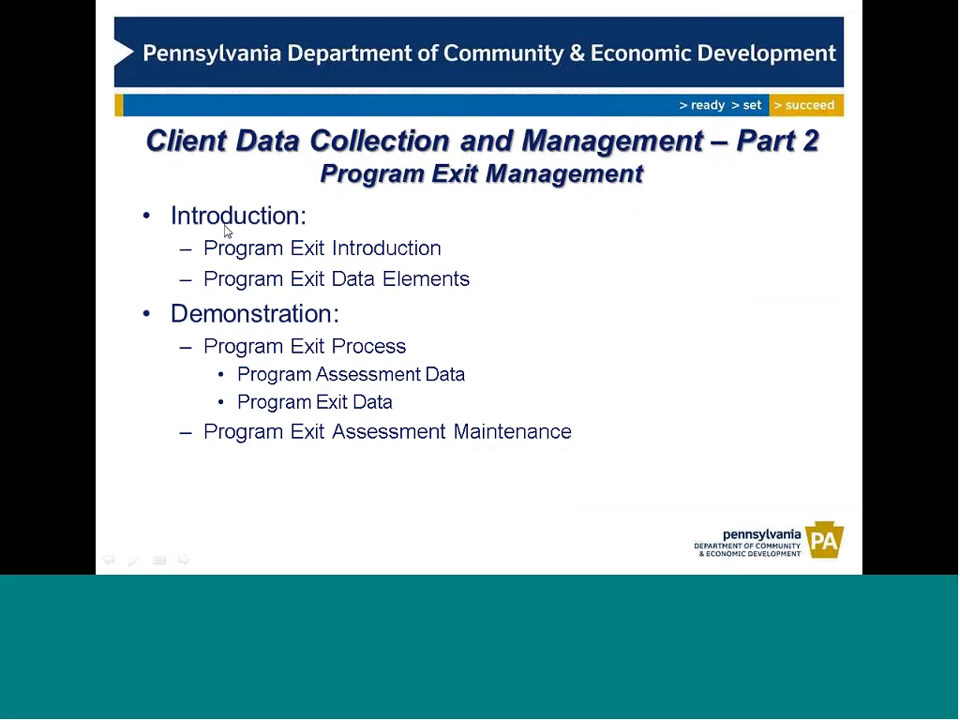
key(Right)
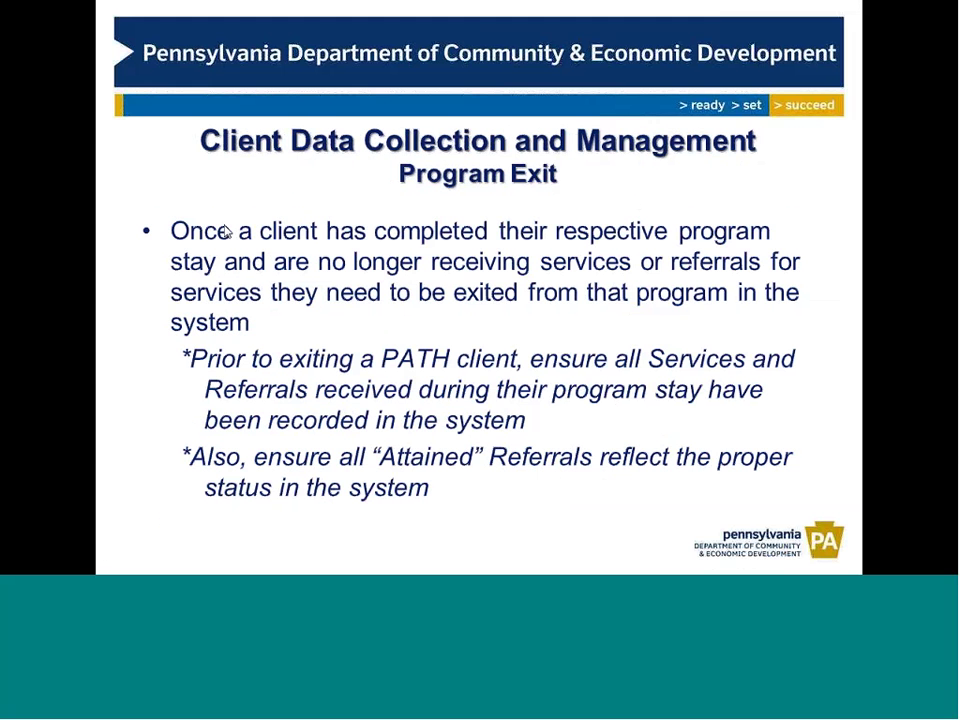
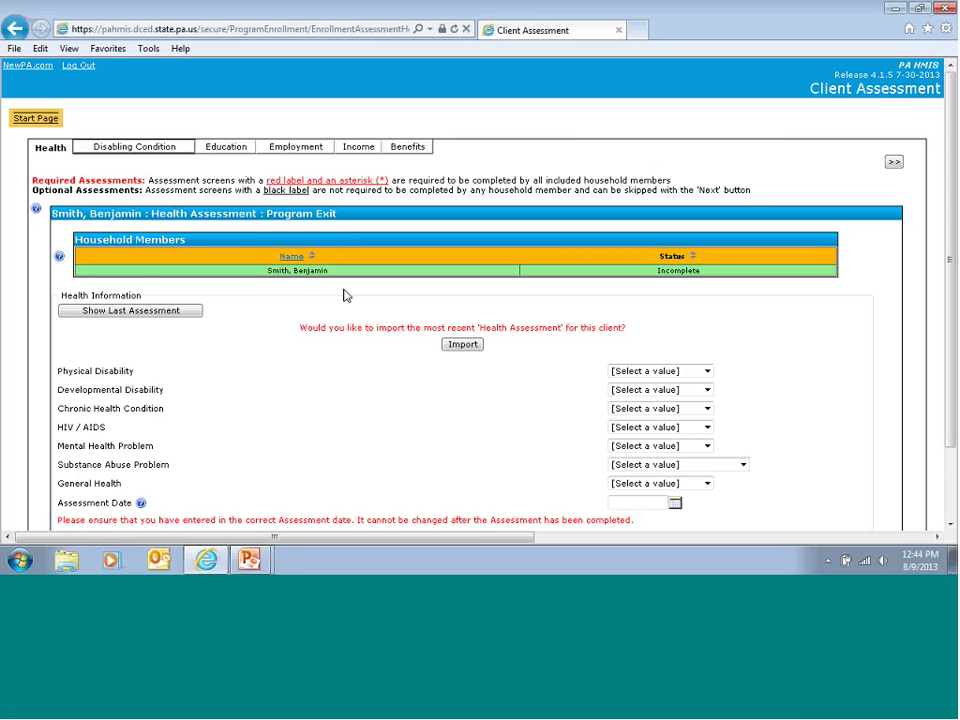
Show the client's last health assessment for reference in the Program Exit Health Assessment.
scroll(338, 293, down, 1)
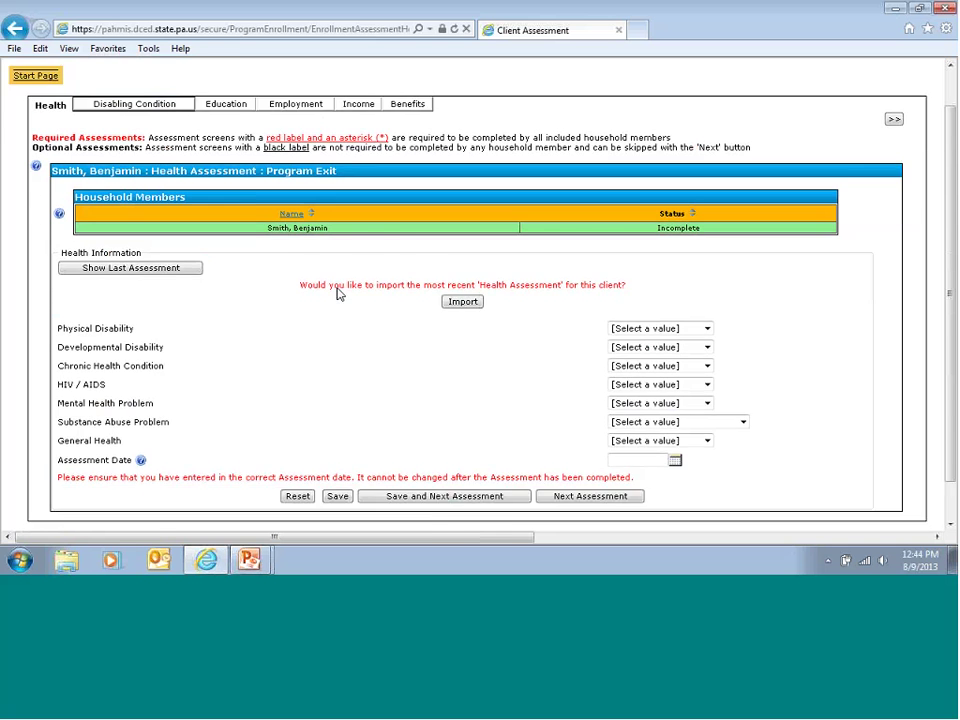
scroll(360, 323, down, 1)
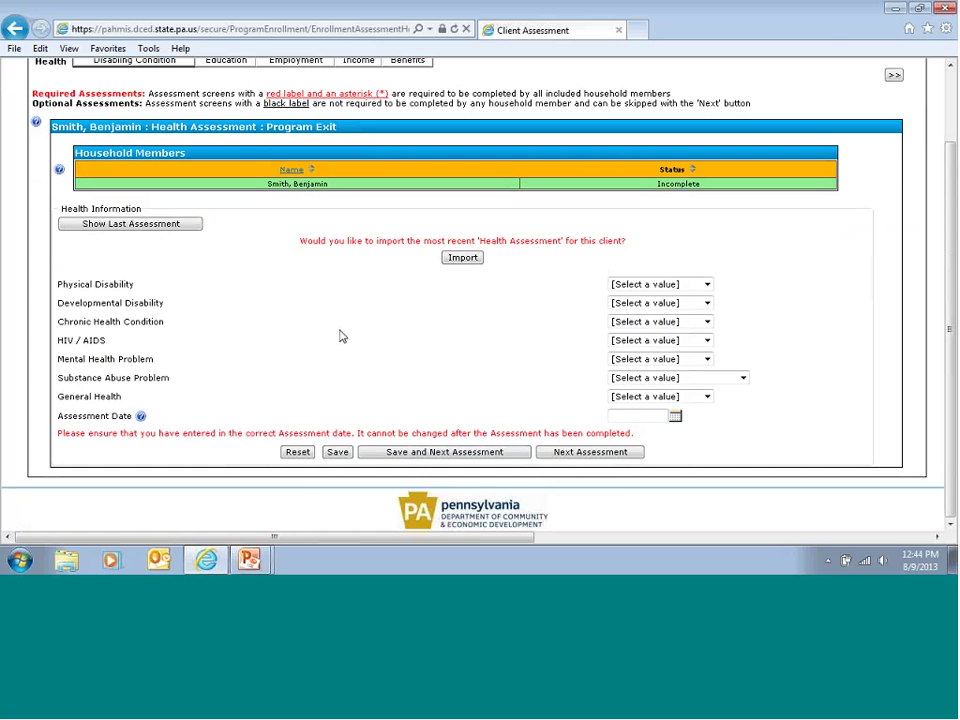
scroll(340, 336, up, 2)
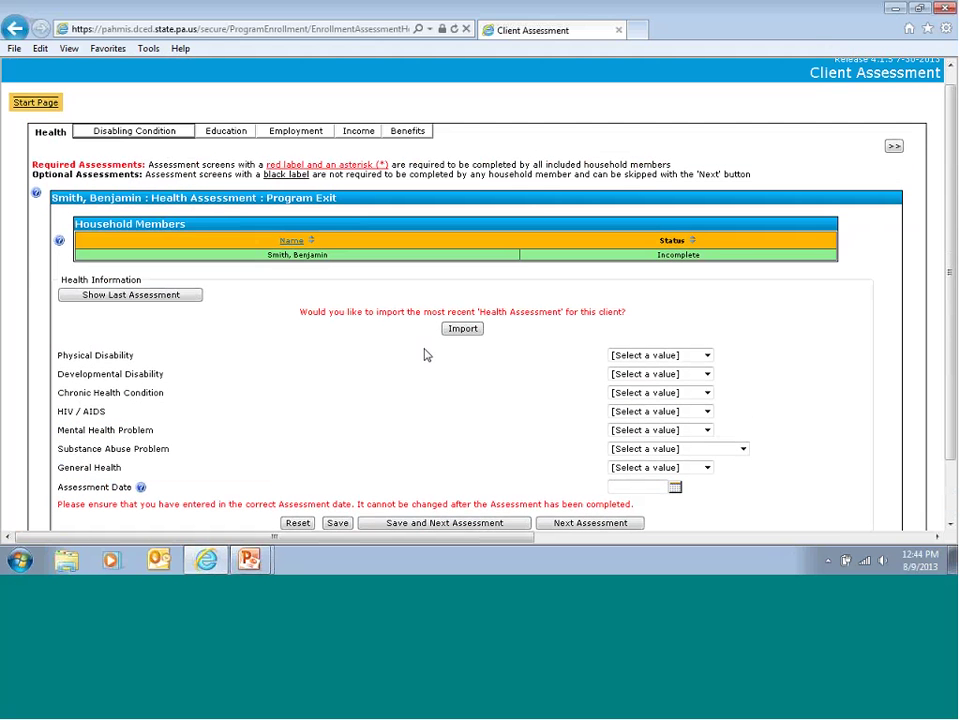
click(152, 298)
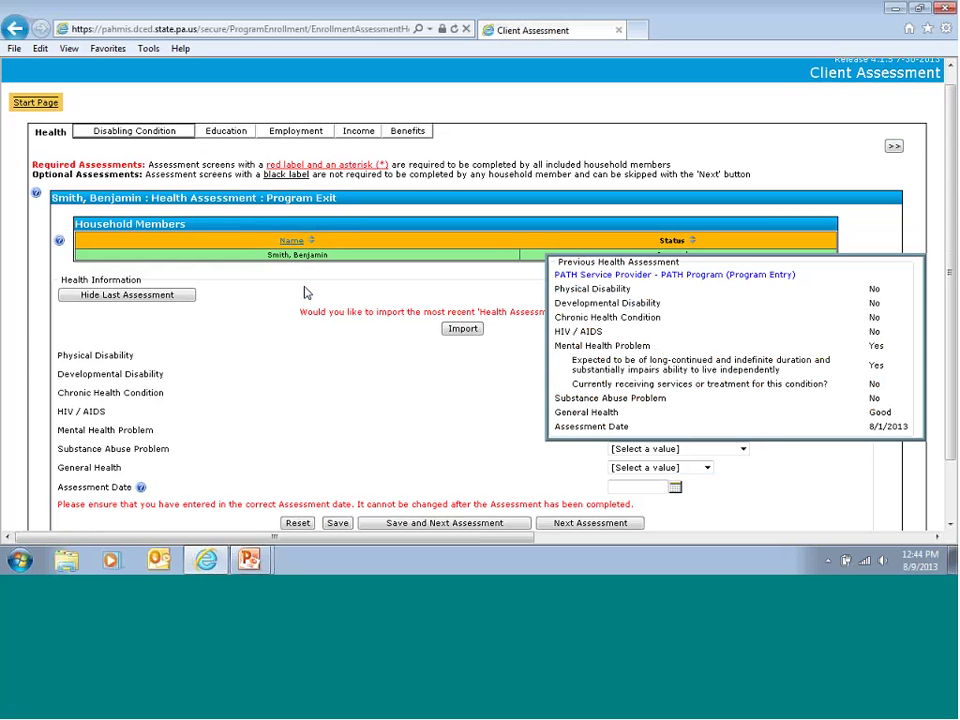
Move the previous Health Assessment pop-up clear of the answer fields and set Physical Disability to No.
mouse_move(705, 297)
mouse_down()
mouse_move(689, 267)
mouse_move(598, 206)
mouse_up()
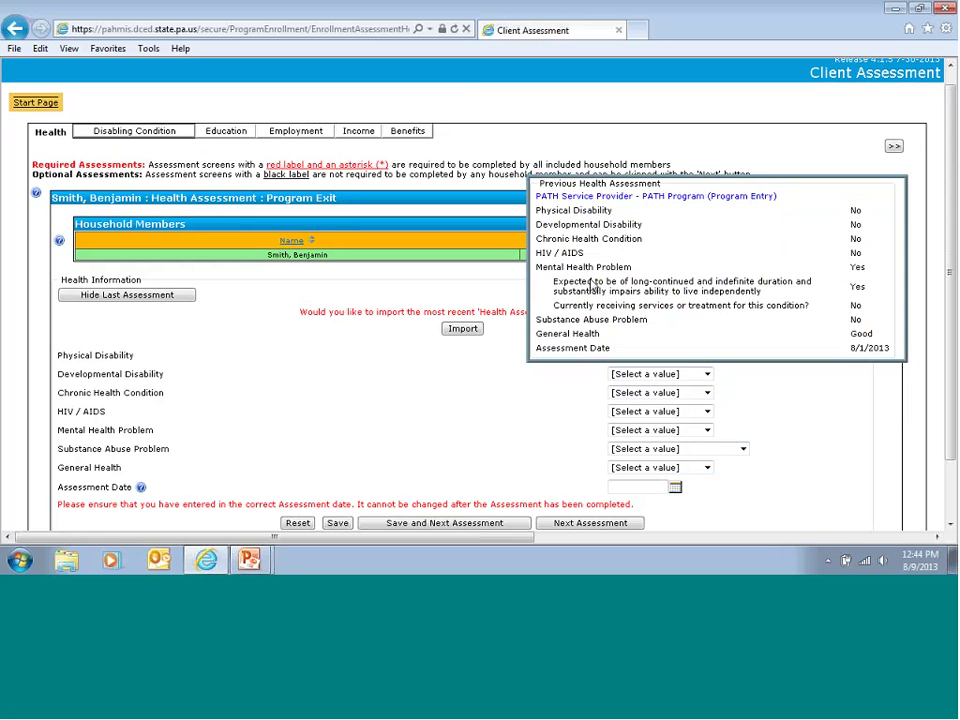
mouse_move(743, 197)
mouse_down()
mouse_move(708, 117)
mouse_move(686, 133)
mouse_up()
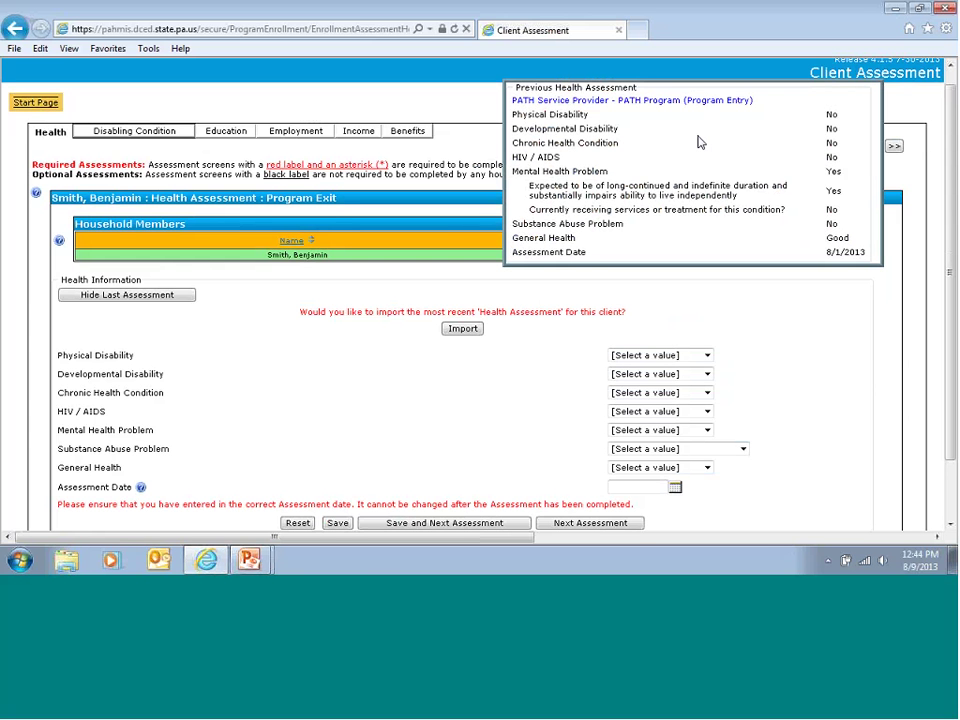
mouse_move(689, 155)
mouse_down()
mouse_move(249, 189)
mouse_move(274, 244)
mouse_move(456, 122)
mouse_move(384, 126)
mouse_up()
click(690, 355)
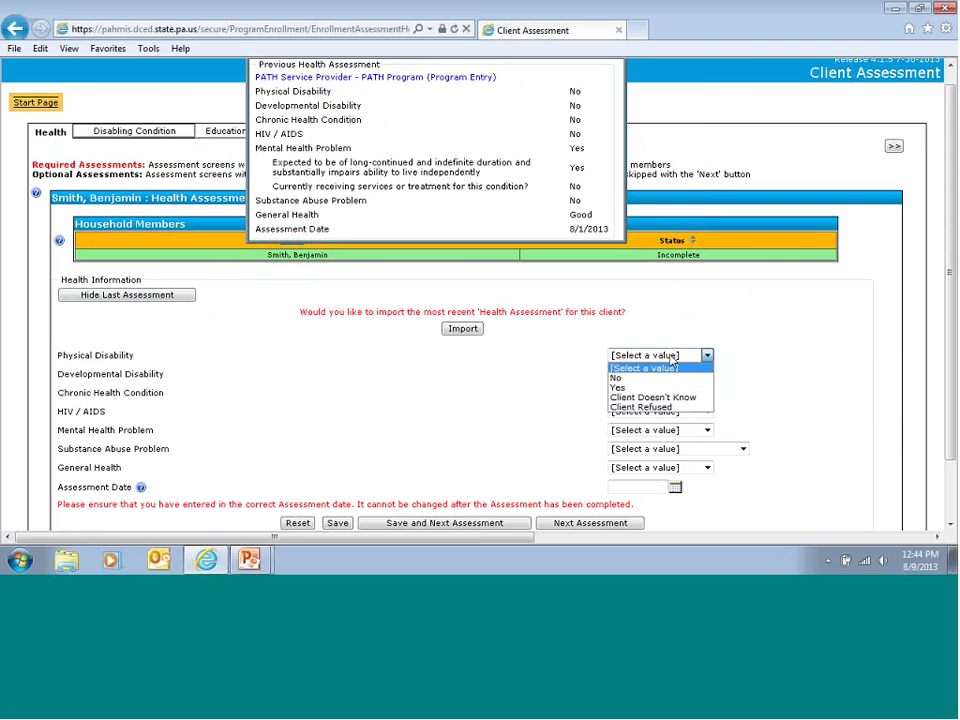
click(665, 377)
click(566, 363)
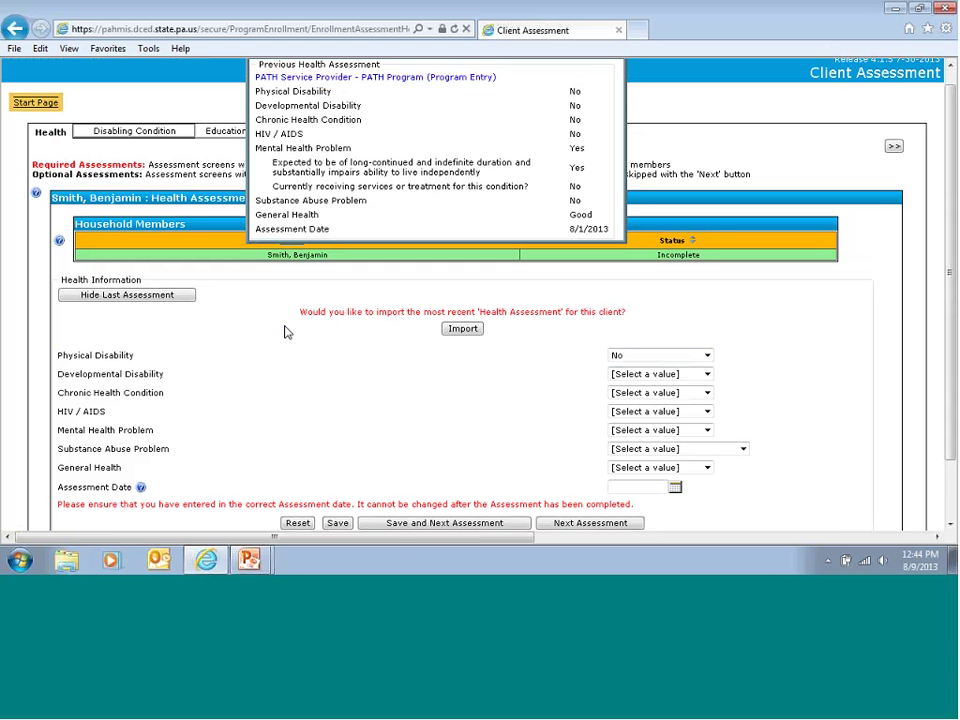
Hide the last assessment, import the most recent Health Assessment, and answer Yes to both Mental Health Problem follow-up questions.
click(186, 298)
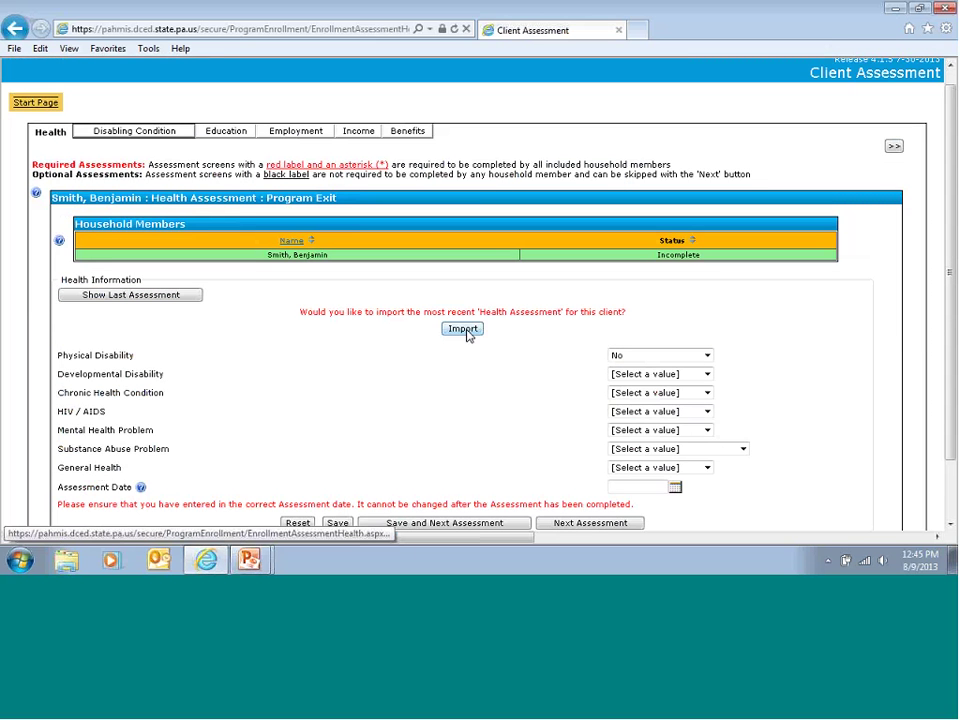
click(465, 331)
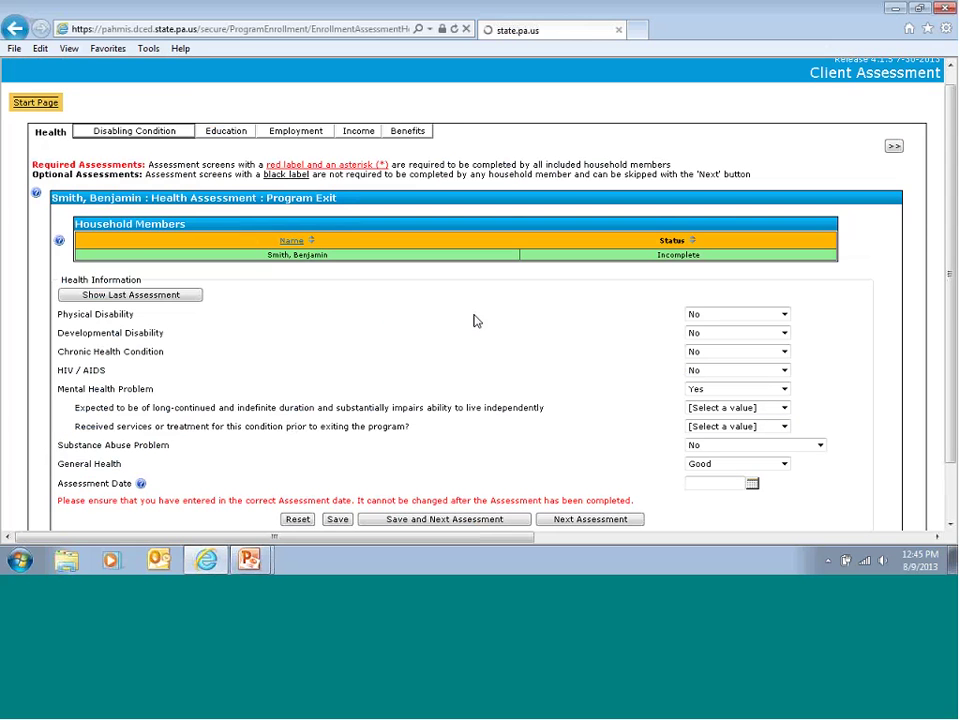
scroll(476, 320, down, 1)
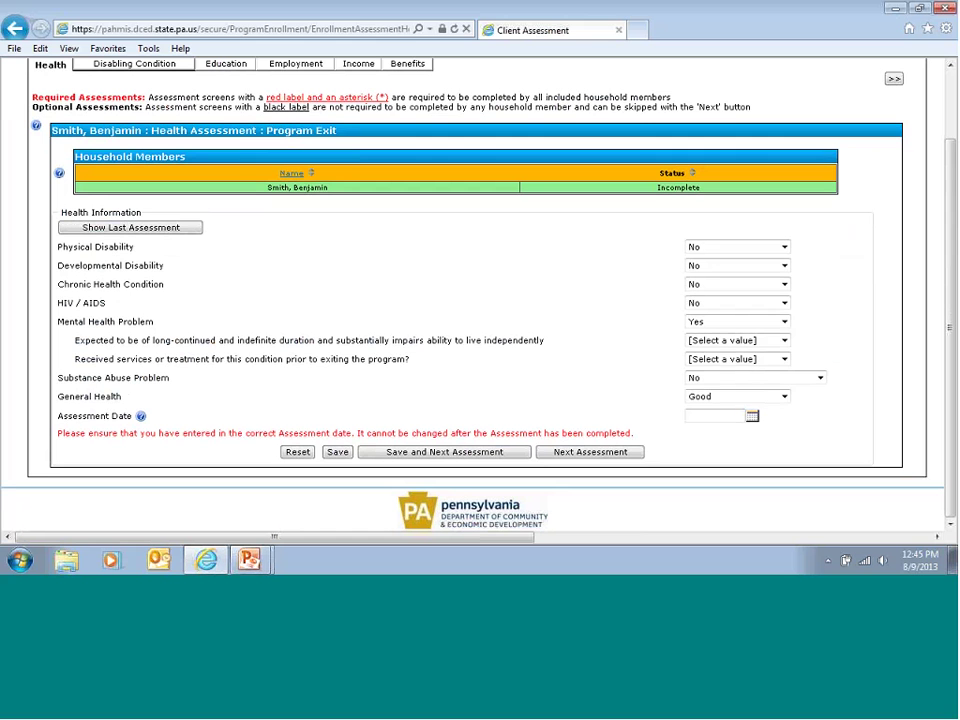
click(784, 340)
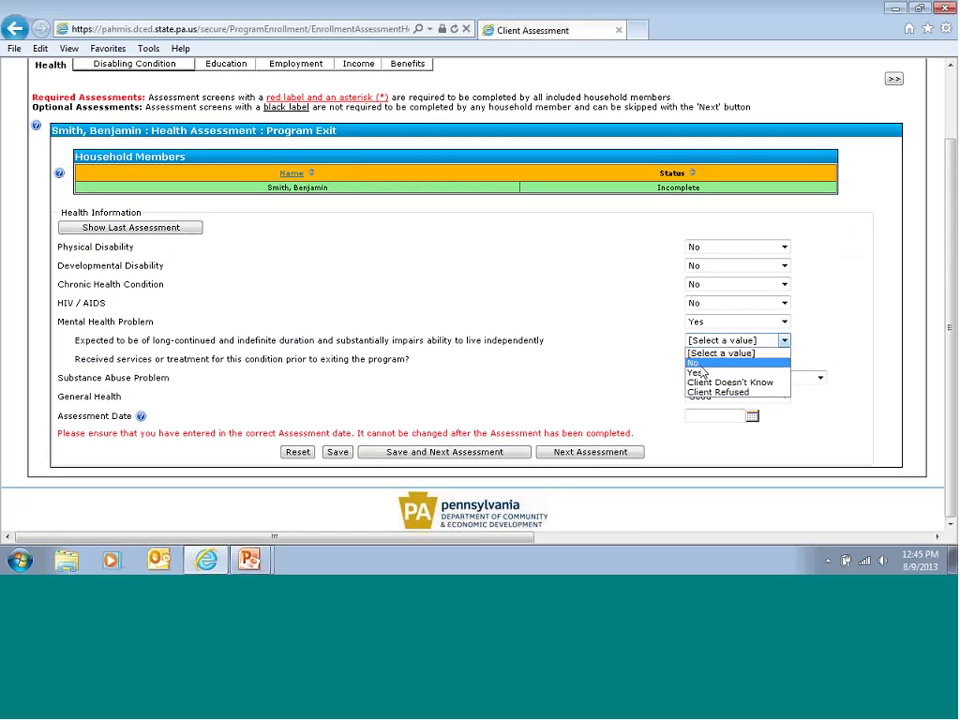
click(700, 366)
click(735, 358)
click(694, 381)
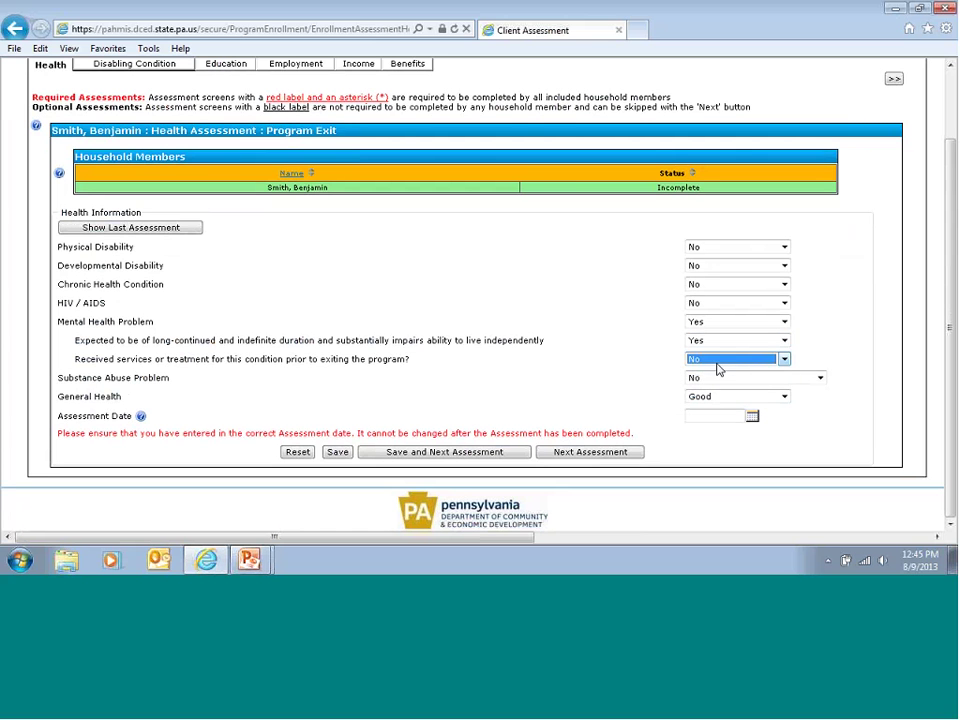
click(718, 360)
click(703, 391)
Set the Health Assessment date to 8/8/2013, save and continue to the next assessment, accepting the Disabling Condition determination.
click(752, 418)
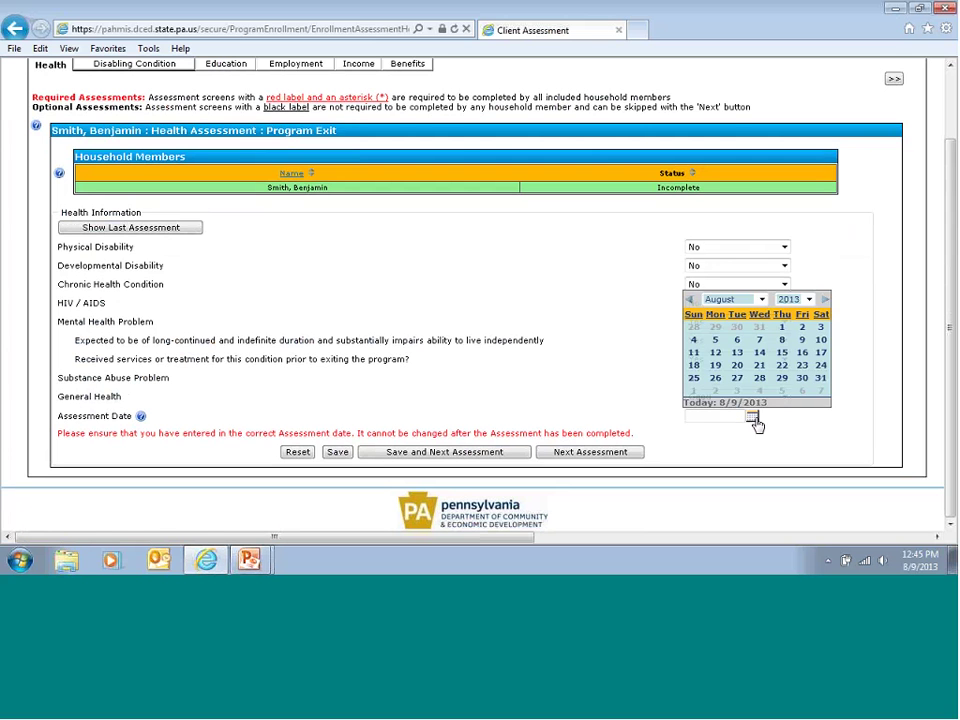
click(782, 342)
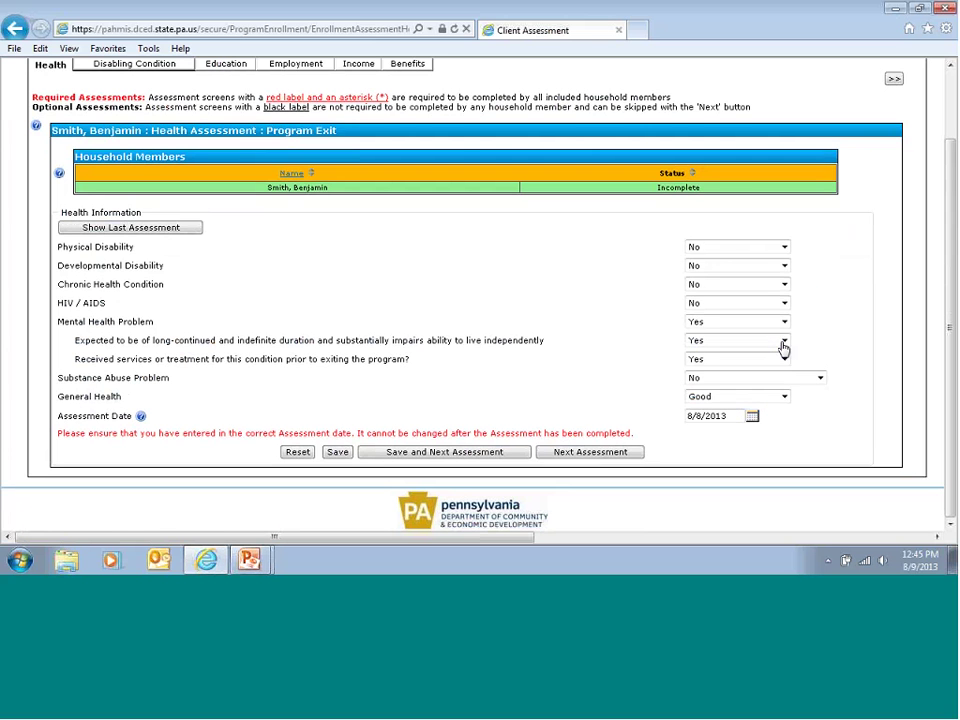
click(473, 452)
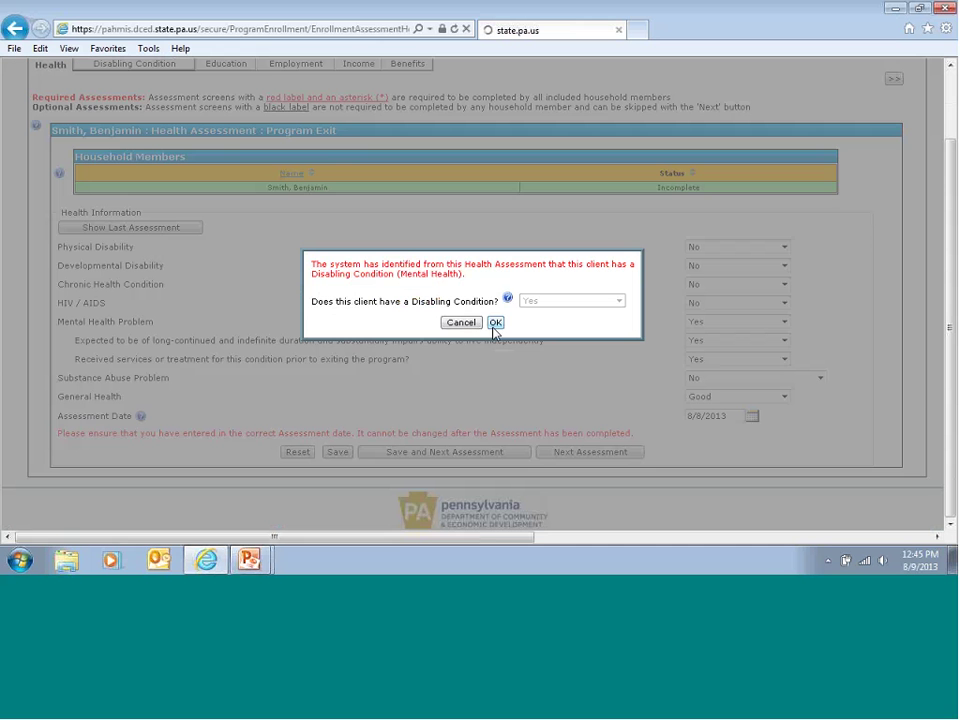
click(495, 323)
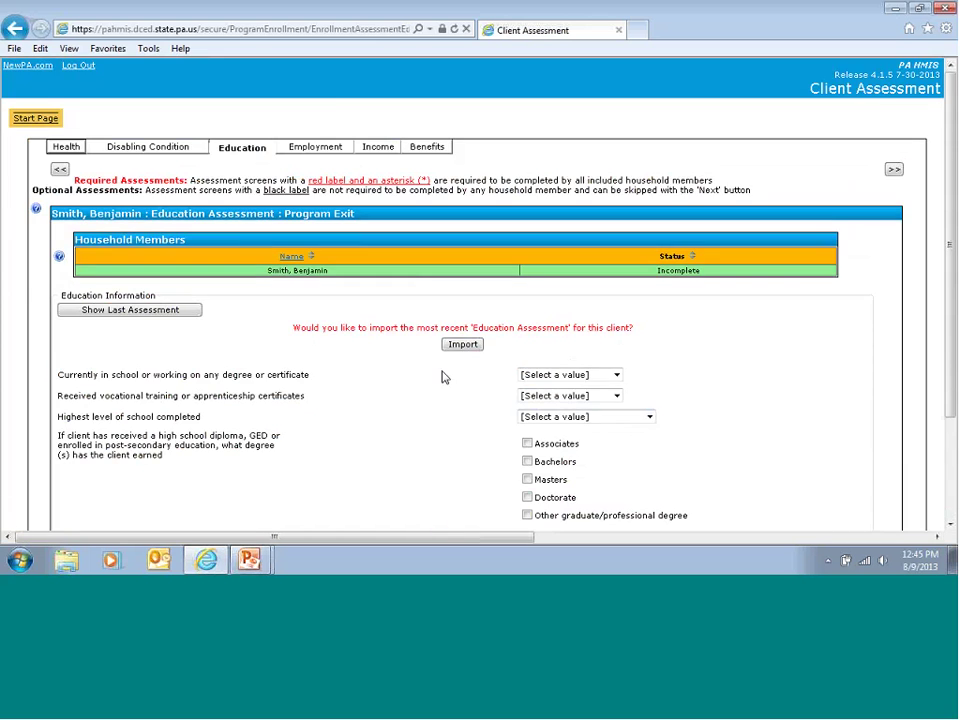
Look over the optional Education exit assessment and skip ahead to the Income assessment without entering answers.
scroll(443, 378, down, 3)
scroll(439, 378, up, 3)
scroll(560, 394, down, 3)
click(618, 445)
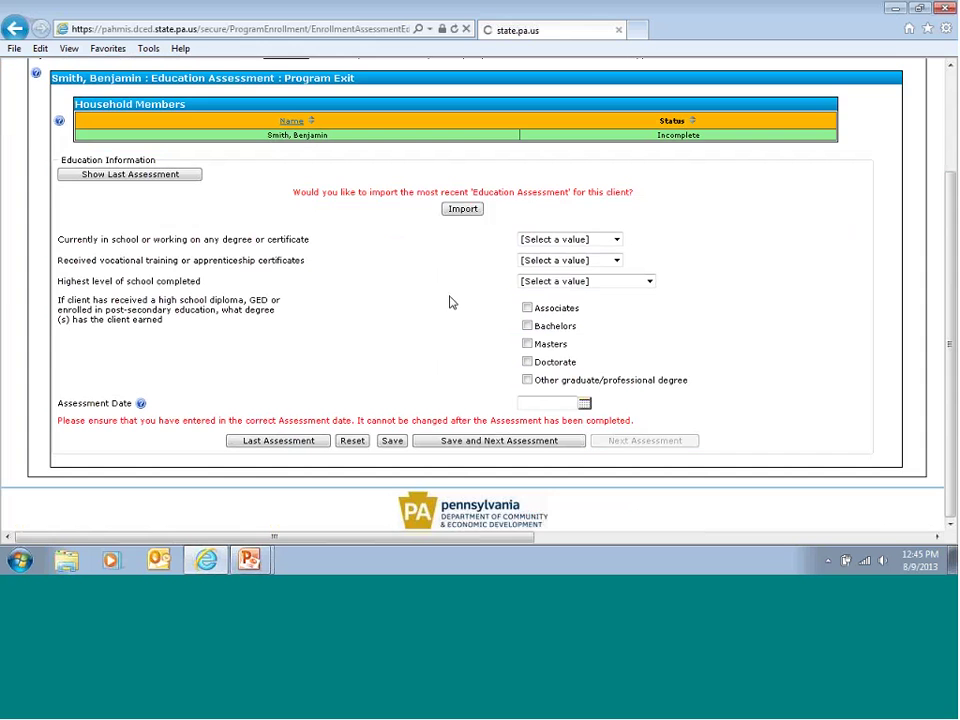
click(643, 382)
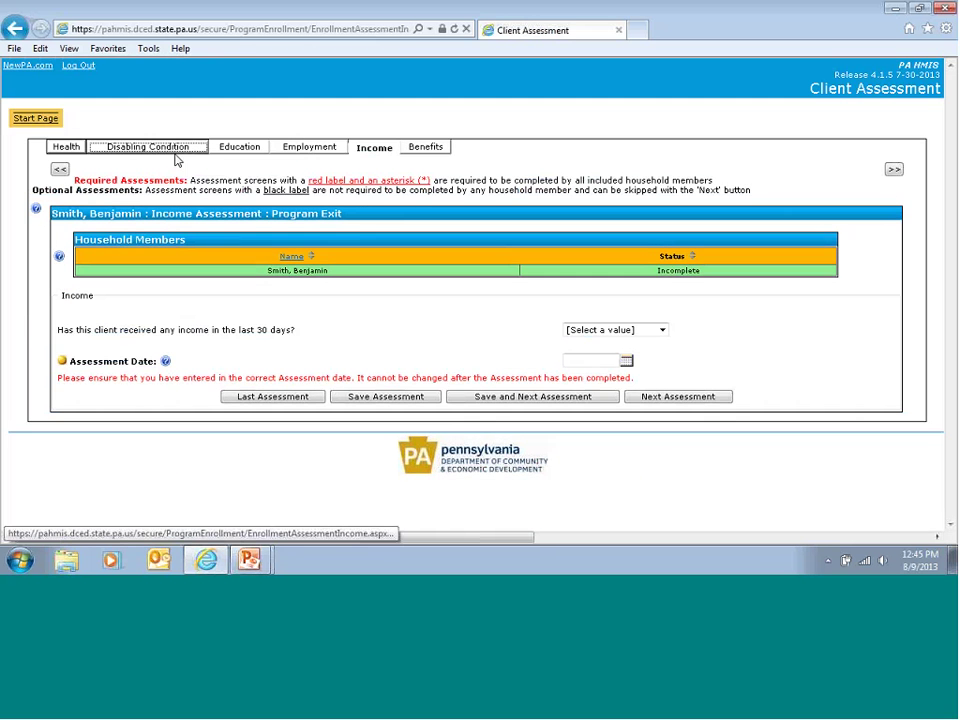
Review the client's Program Exit Disabling Condition and Health assessments.
click(177, 151)
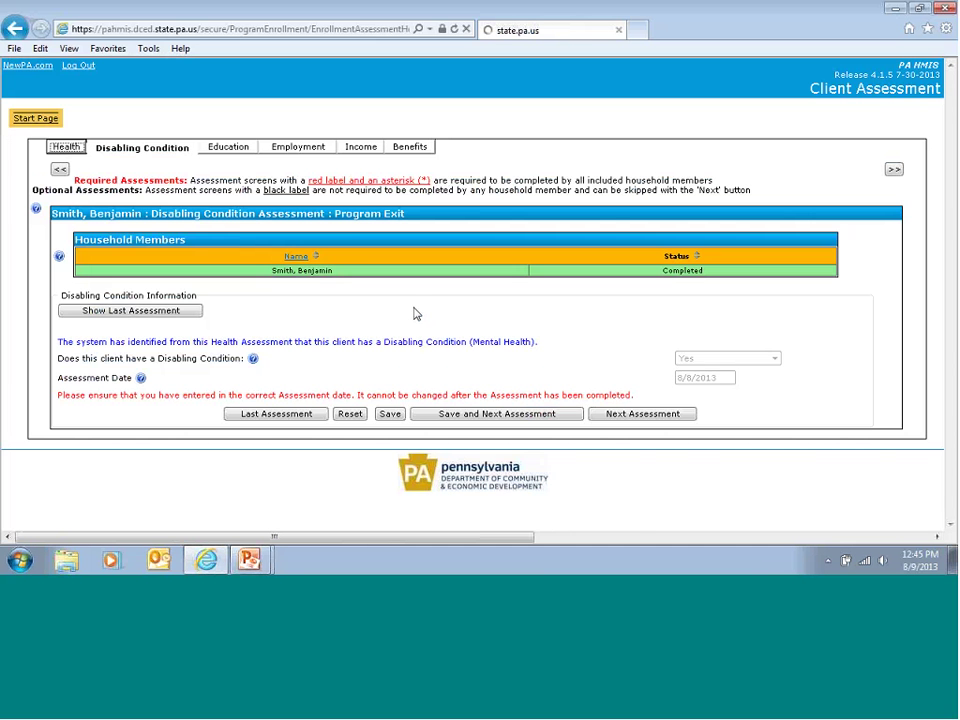
scroll(418, 315, down, 1)
click(724, 284)
click(478, 253)
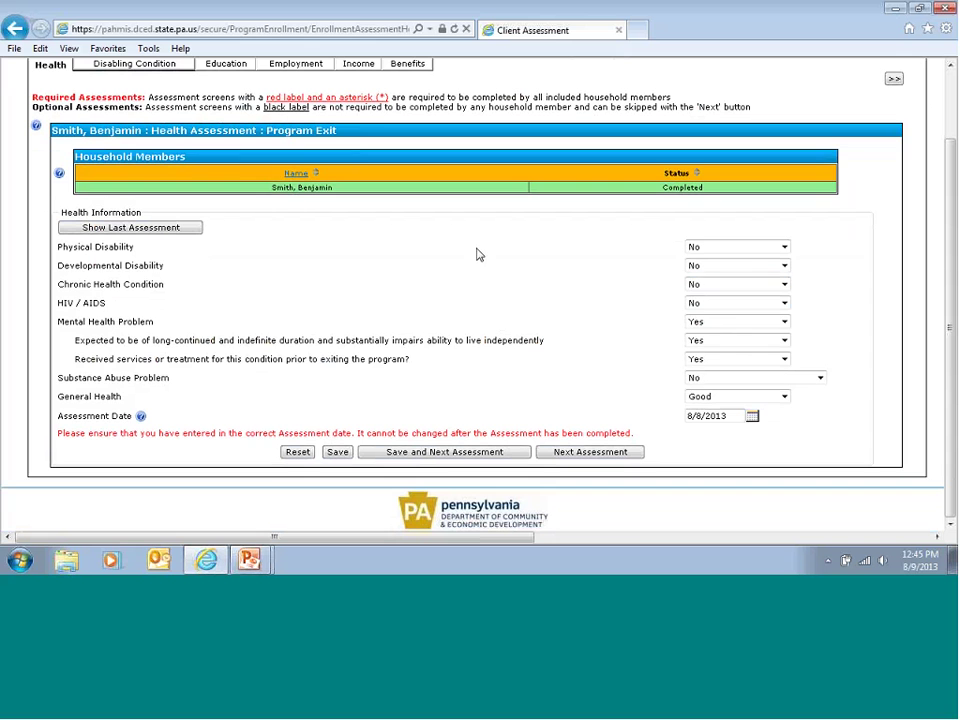
scroll(437, 287, up, 1)
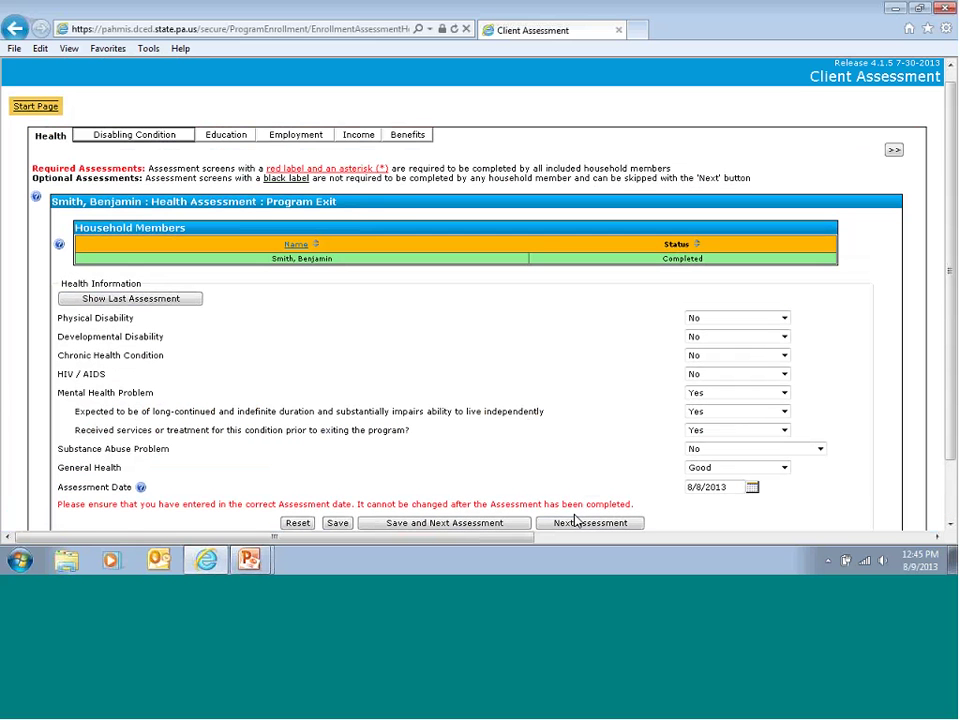
Skip the Benefits assessment and save the exit record: Exit Date 8/8/2013, reason Completed program, destination Permanent supportive housing for formerly homeless persons.
click(407, 136)
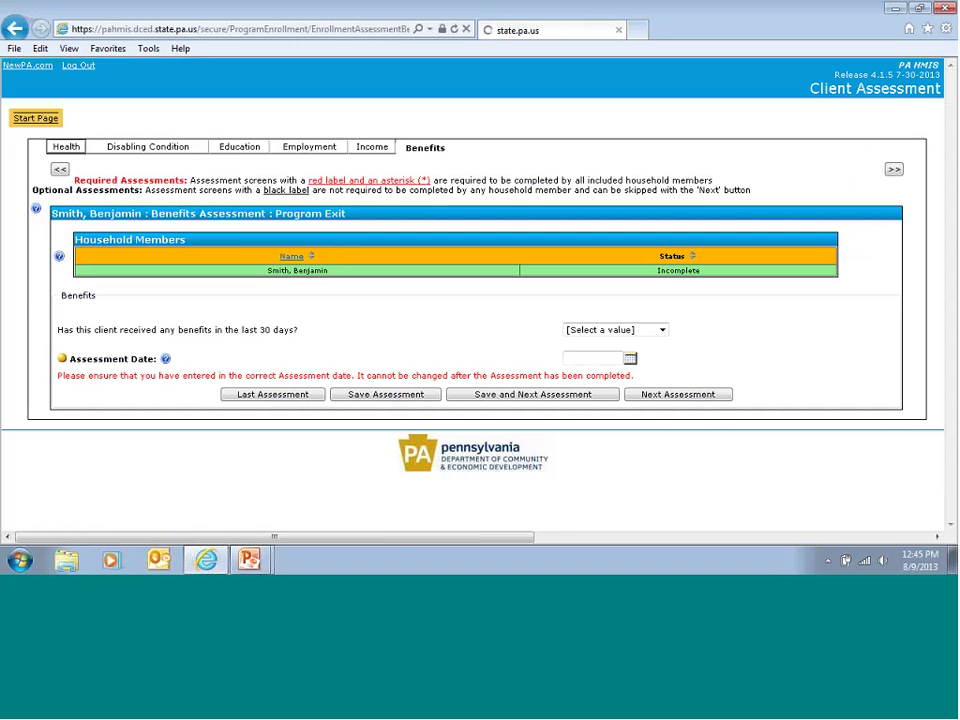
click(674, 395)
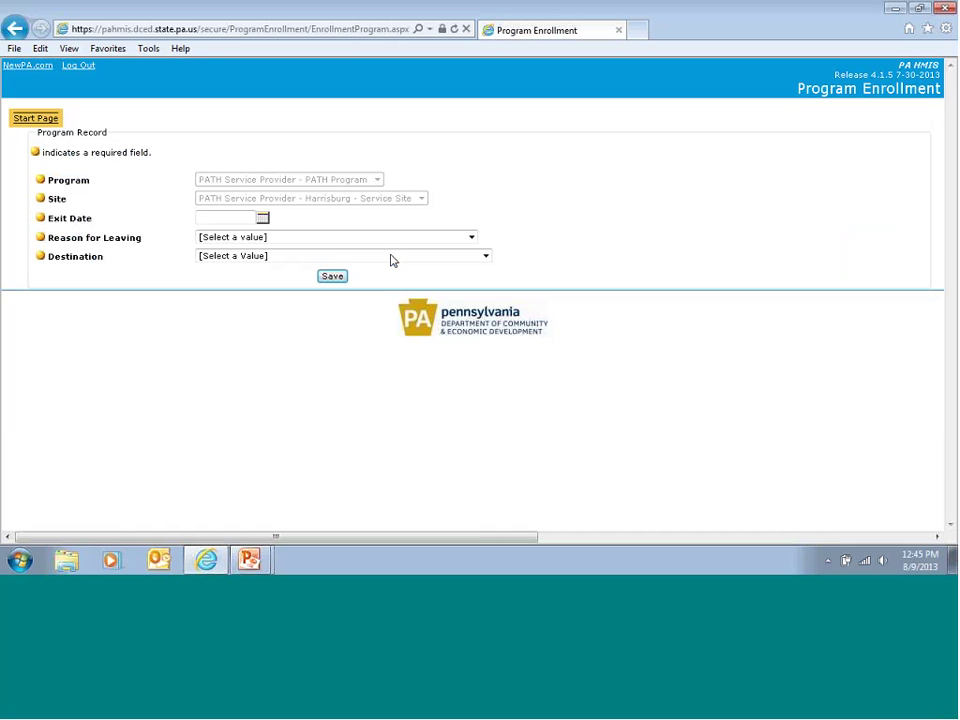
click(261, 219)
click(292, 275)
click(251, 238)
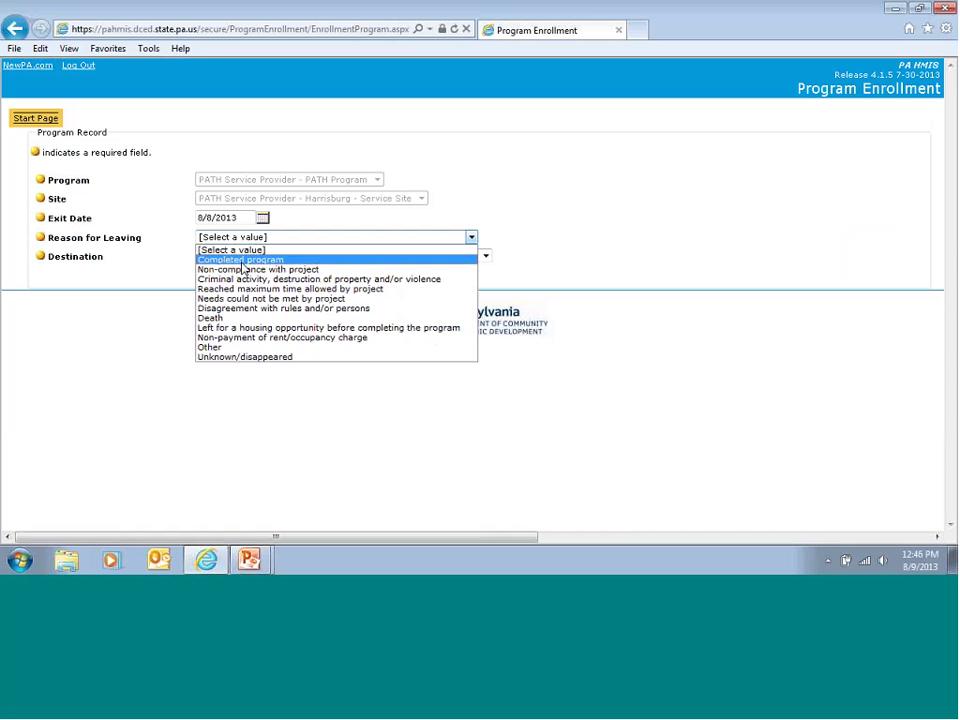
click(243, 258)
click(236, 256)
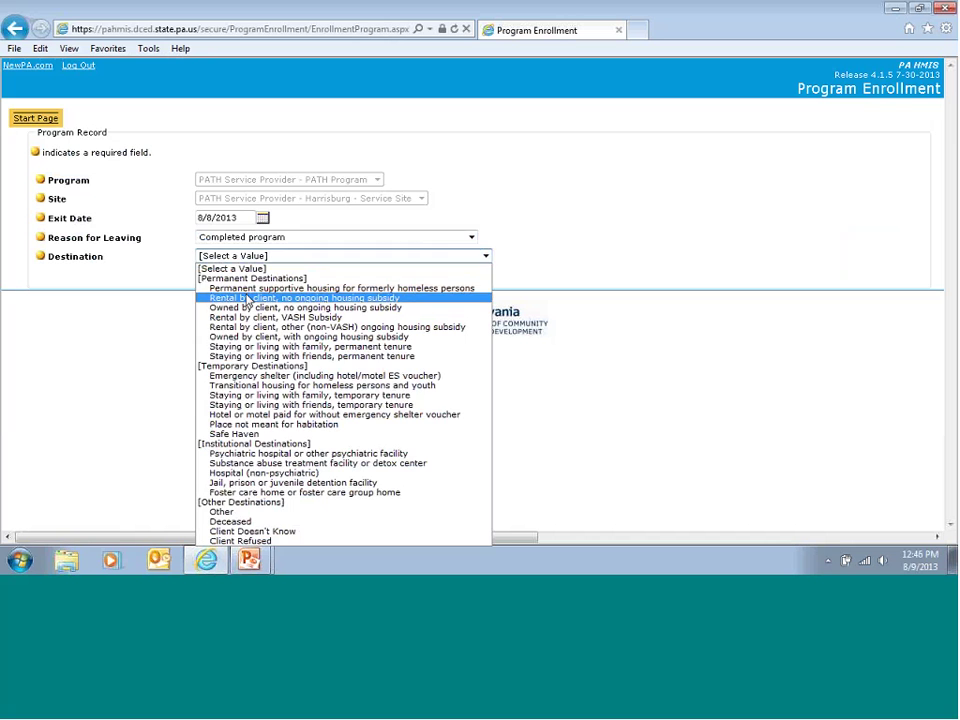
click(228, 288)
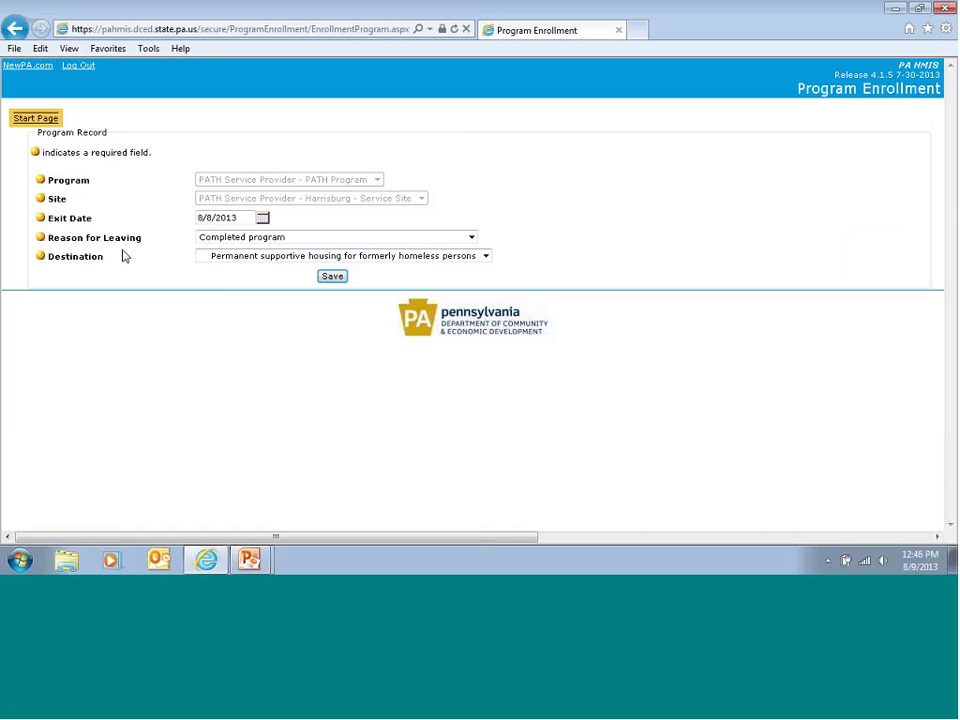
click(332, 276)
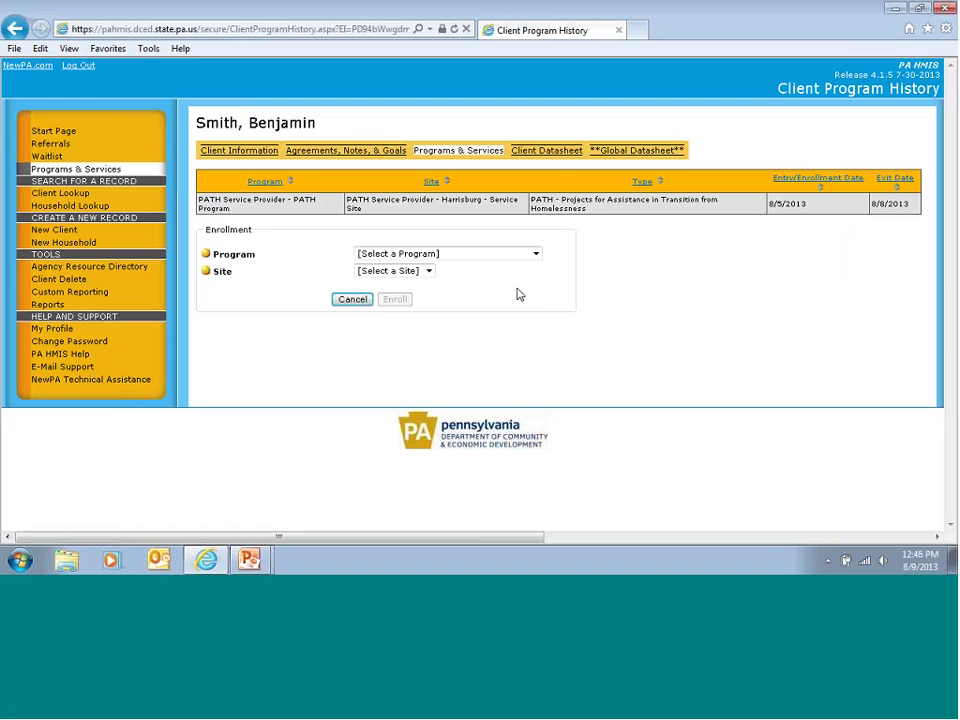
Check which programs are offered for a new enrollment in the client's program history.
click(486, 254)
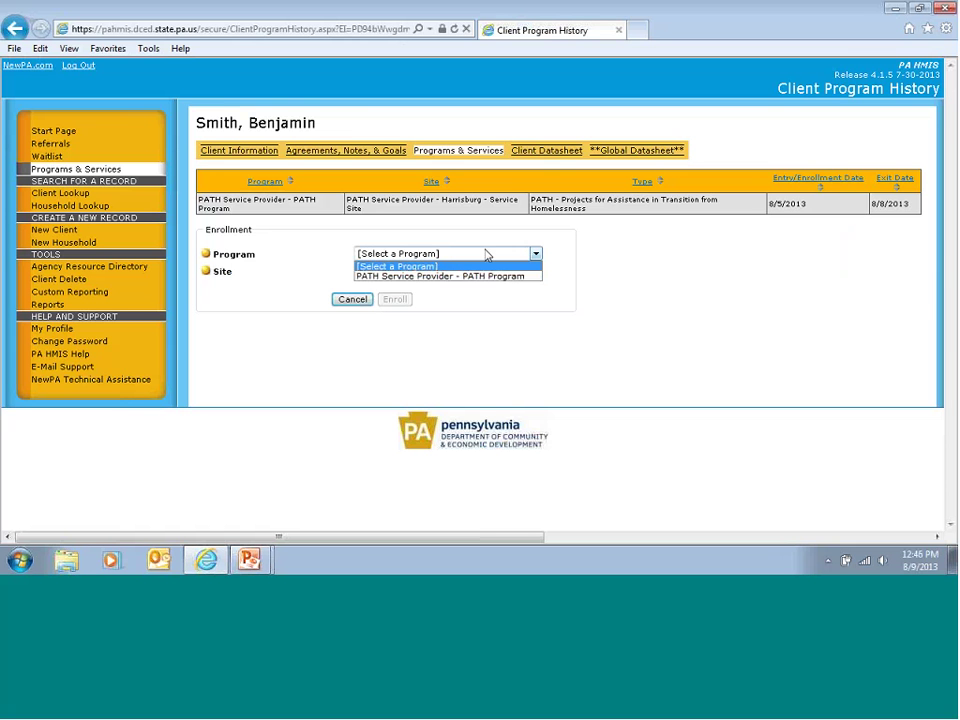
click(290, 266)
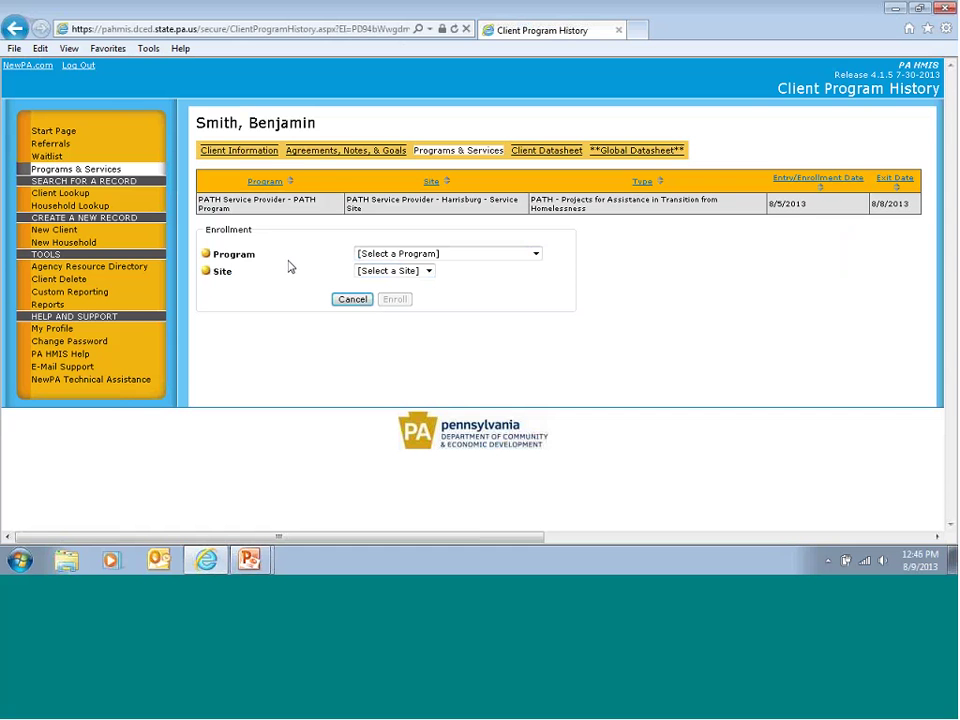
Open the assessments from the client's profile and review the current Health Assessment.
click(252, 155)
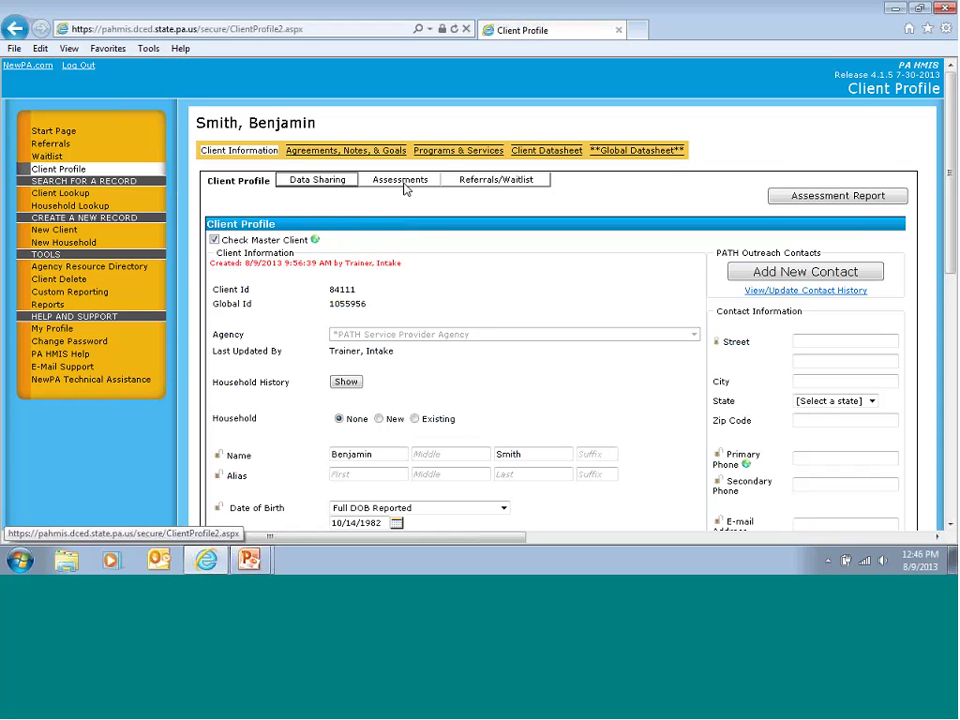
click(405, 186)
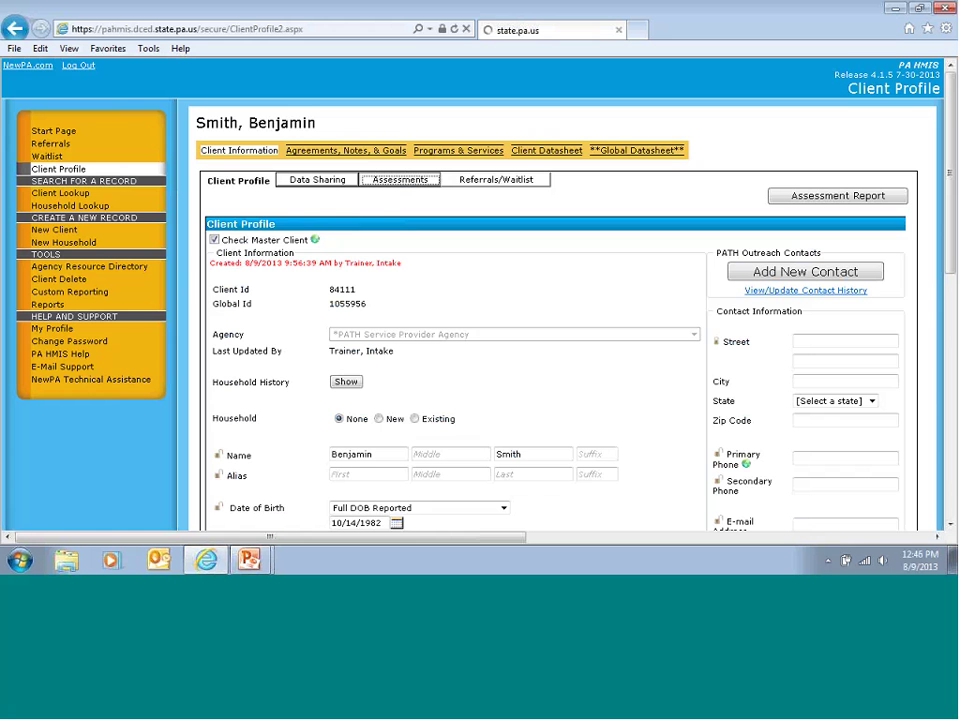
scroll(447, 232, down, 2)
scroll(447, 232, down, 1)
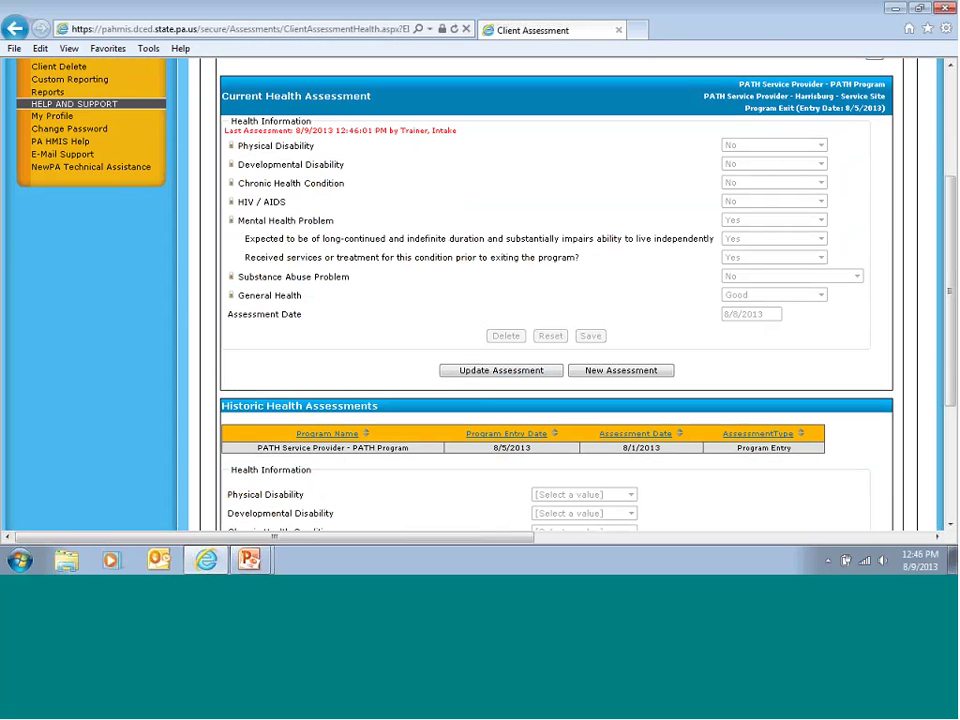
scroll(461, 160, up, 2)
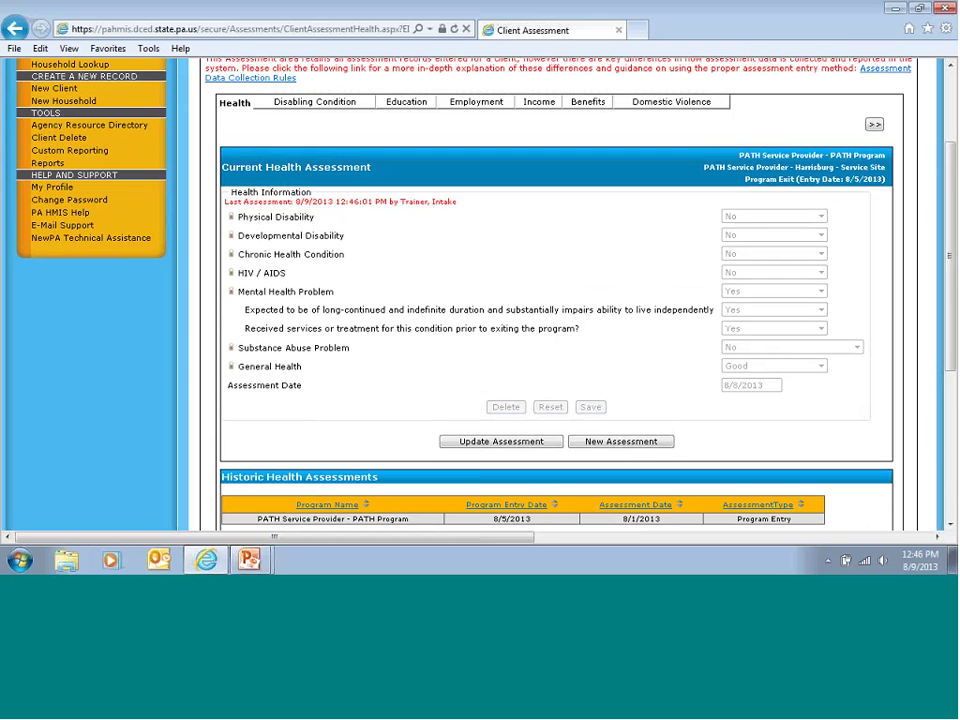
scroll(392, 240, down, 1)
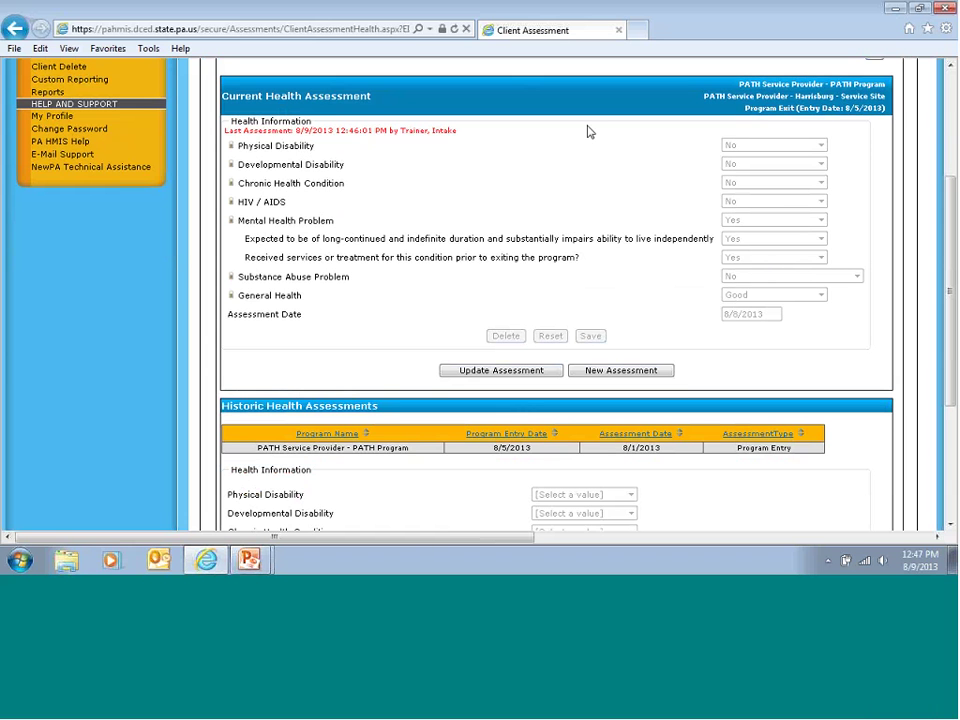
Select the Program Entry record dated 8/1/2013 under Historic Health Assessments and open it for updating.
scroll(388, 317, down, 3)
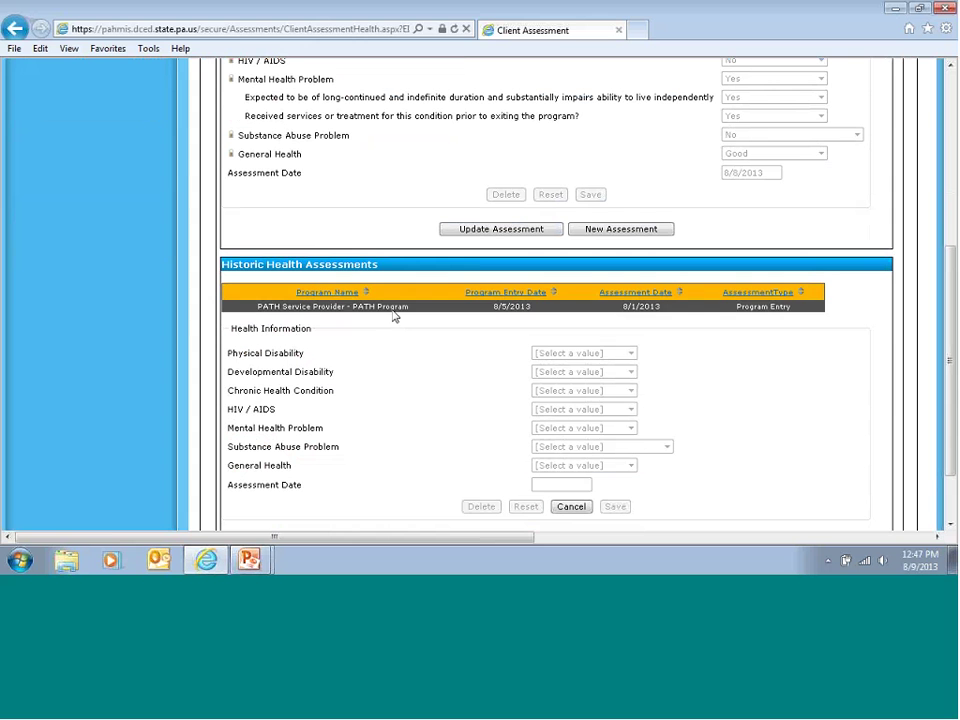
click(394, 313)
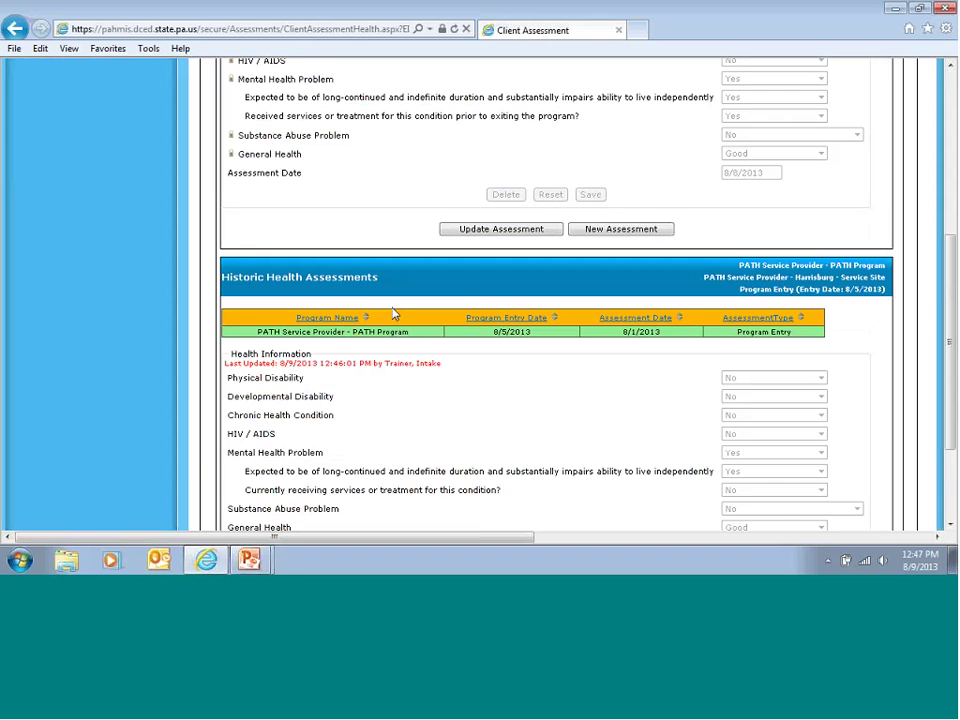
scroll(392, 253, down, 3)
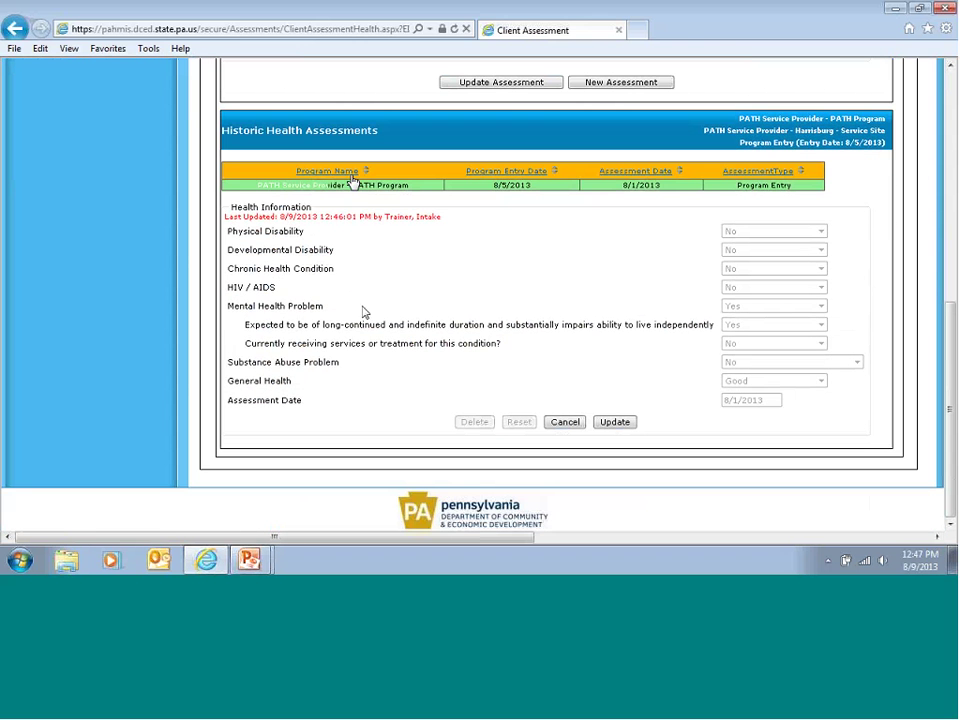
click(615, 421)
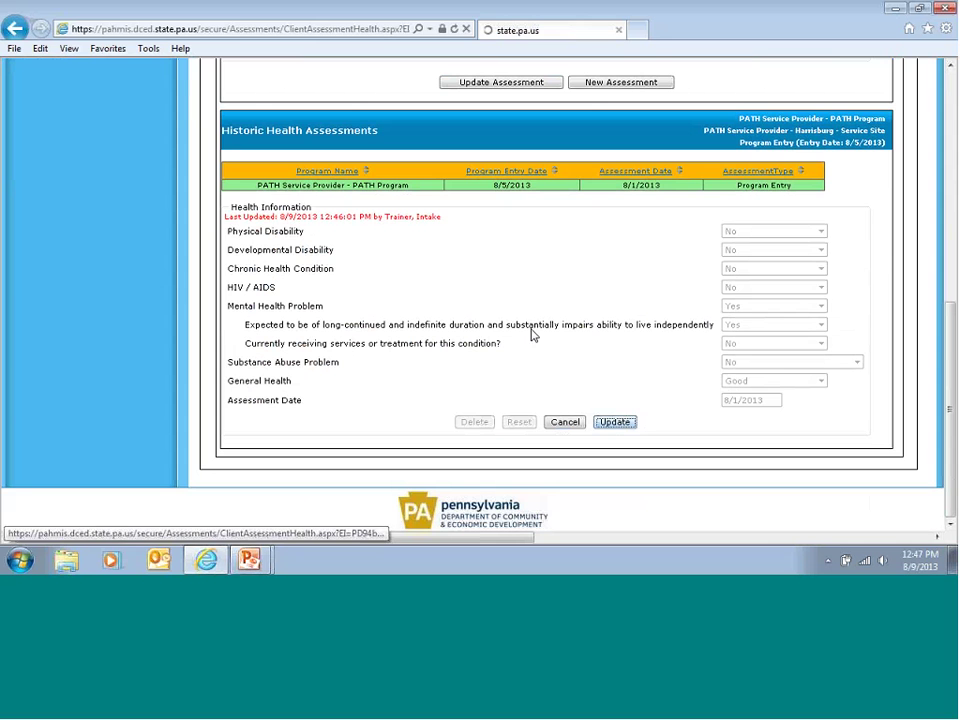
Cancel editing of the Program Entry record under Historic Health Assessments and return to the Current Health Assessment.
click(576, 424)
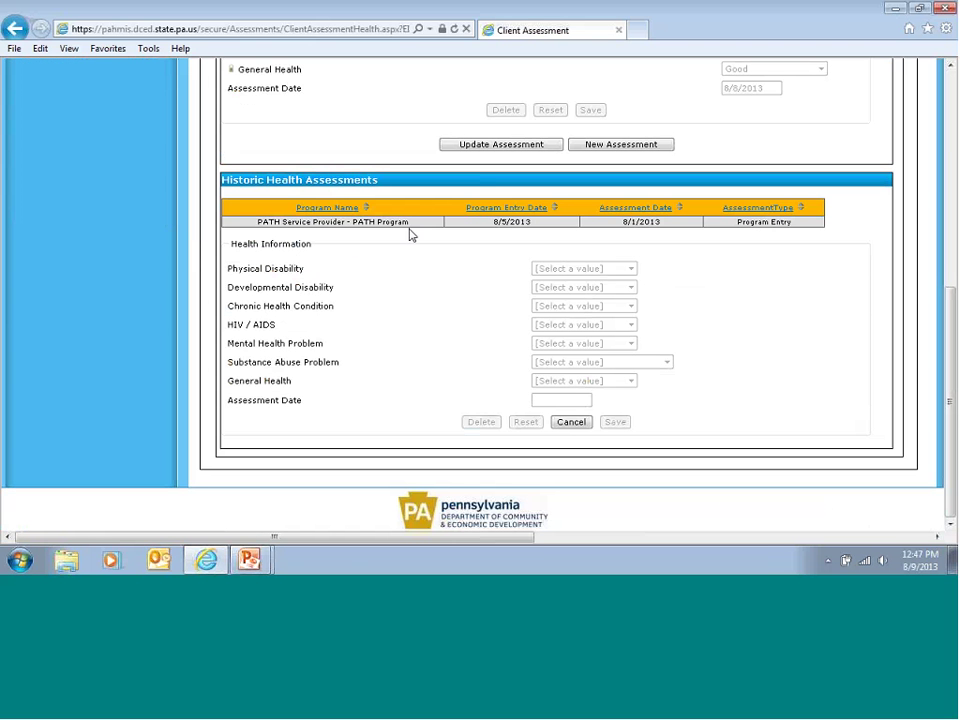
click(345, 224)
scroll(388, 304, up, 5)
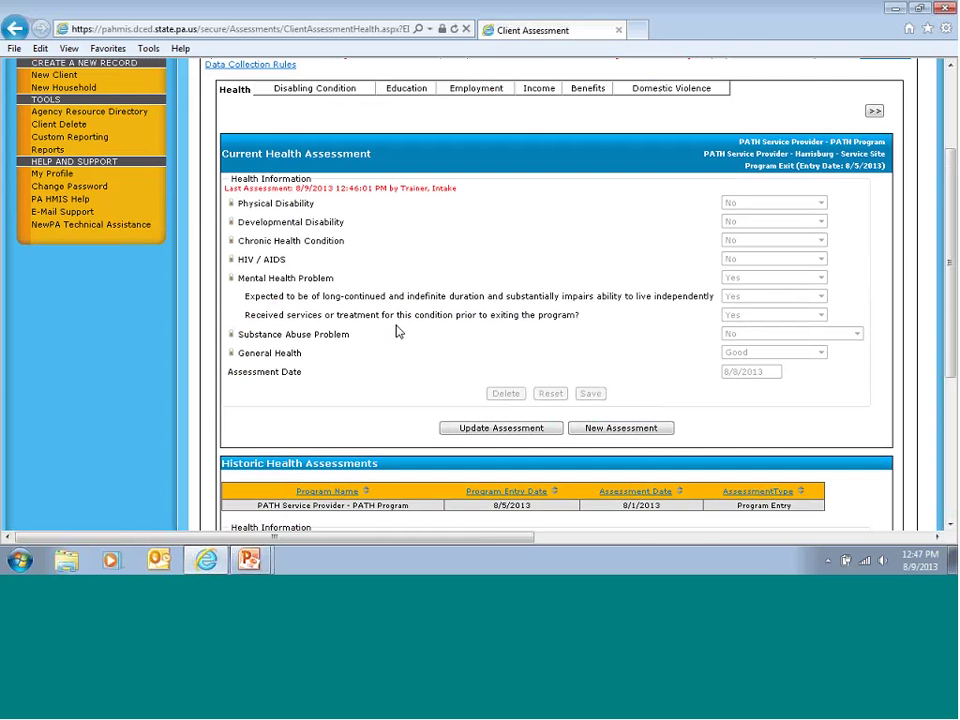
Open the client's Programs & Services history and review the PATH program record with its entry, enrollment, exit and follow-up assessment options.
scroll(397, 332, up, 3)
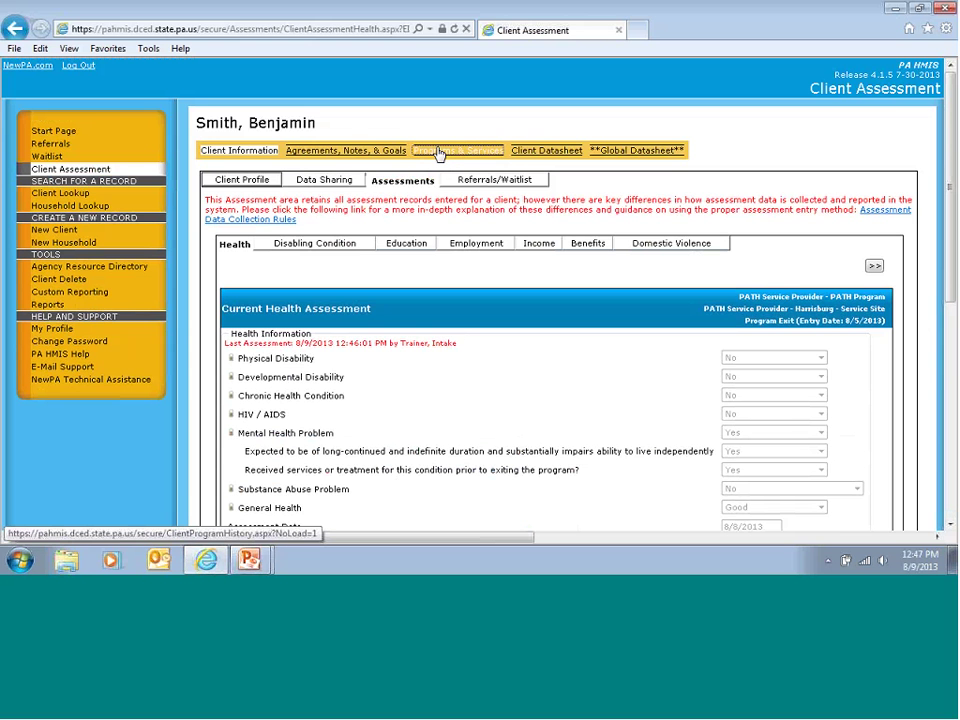
click(438, 151)
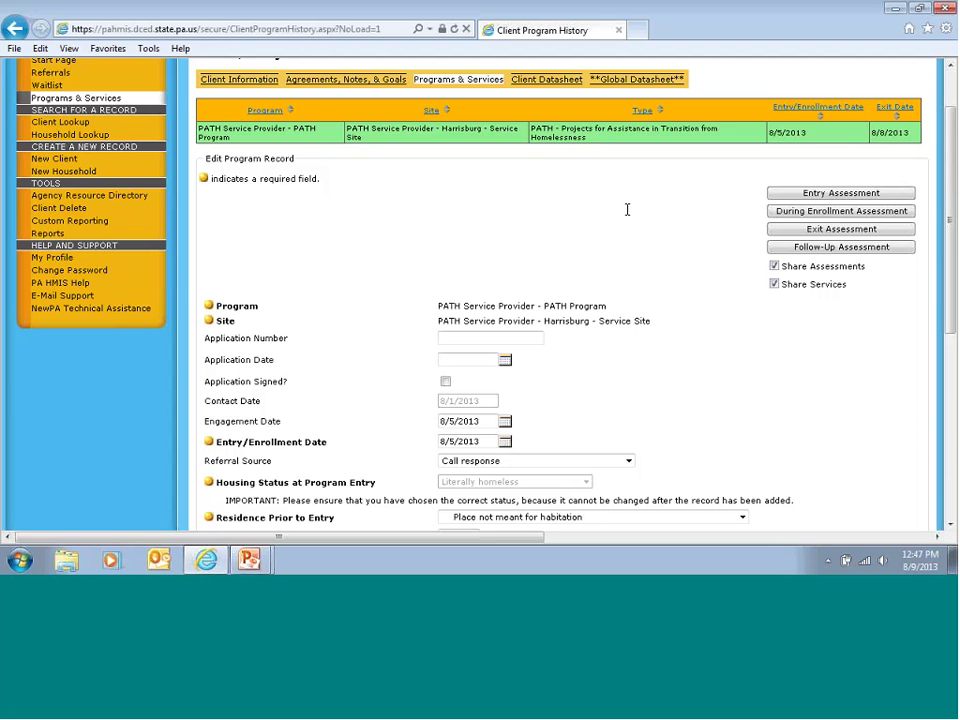
scroll(386, 306, up, 2)
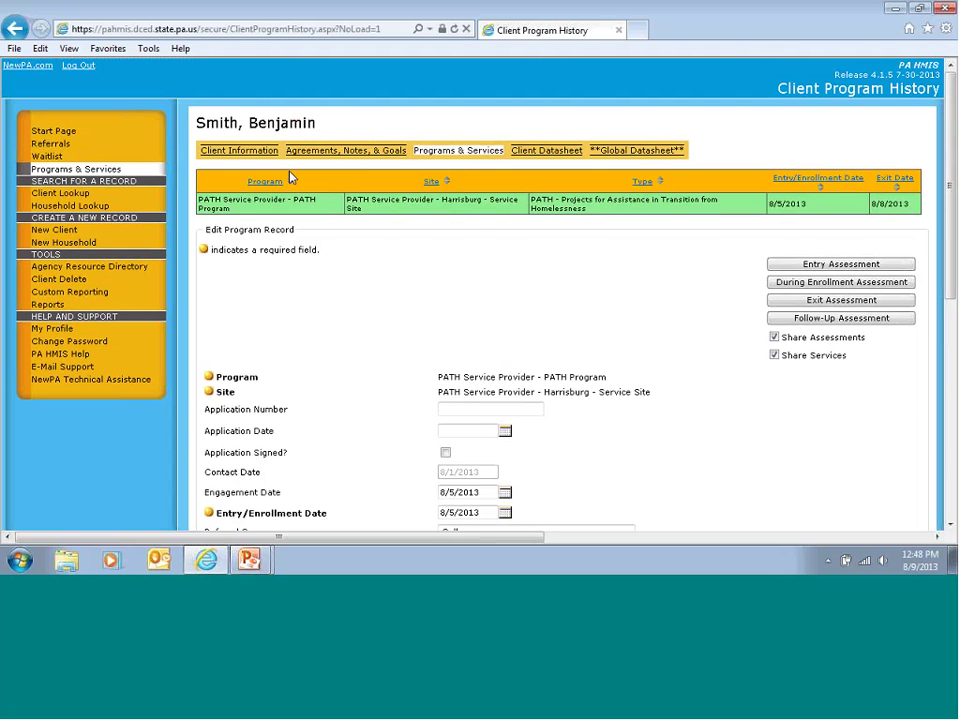
Return to the Client Information section and switch to the PATH Training for PA HMIS Users slide show in PowerPoint.
click(228, 152)
mouse_move(253, 563)
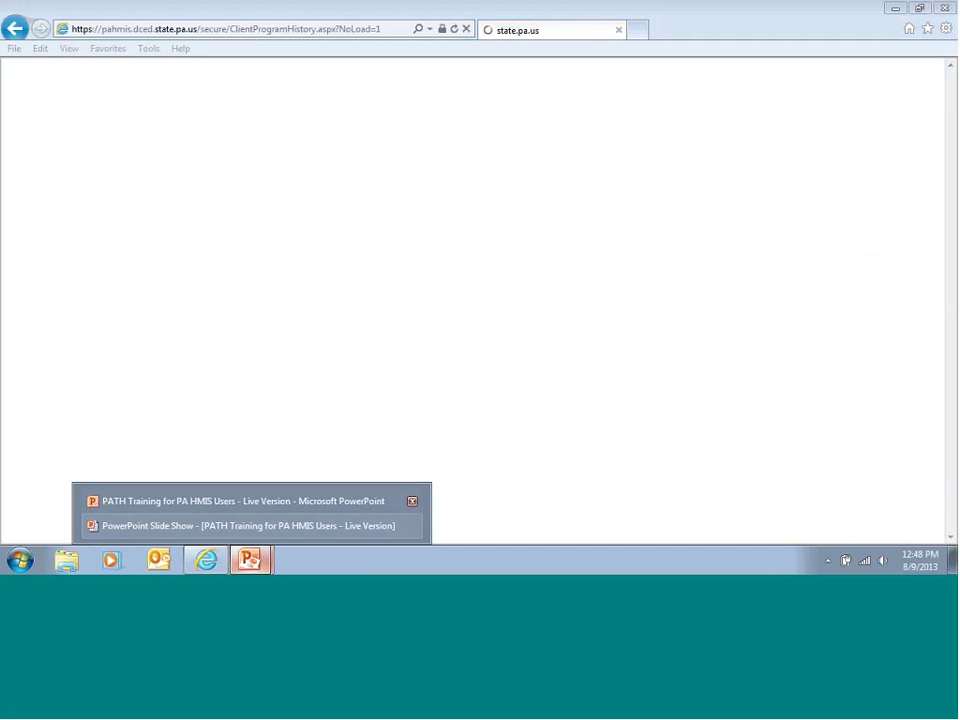
click(220, 525)
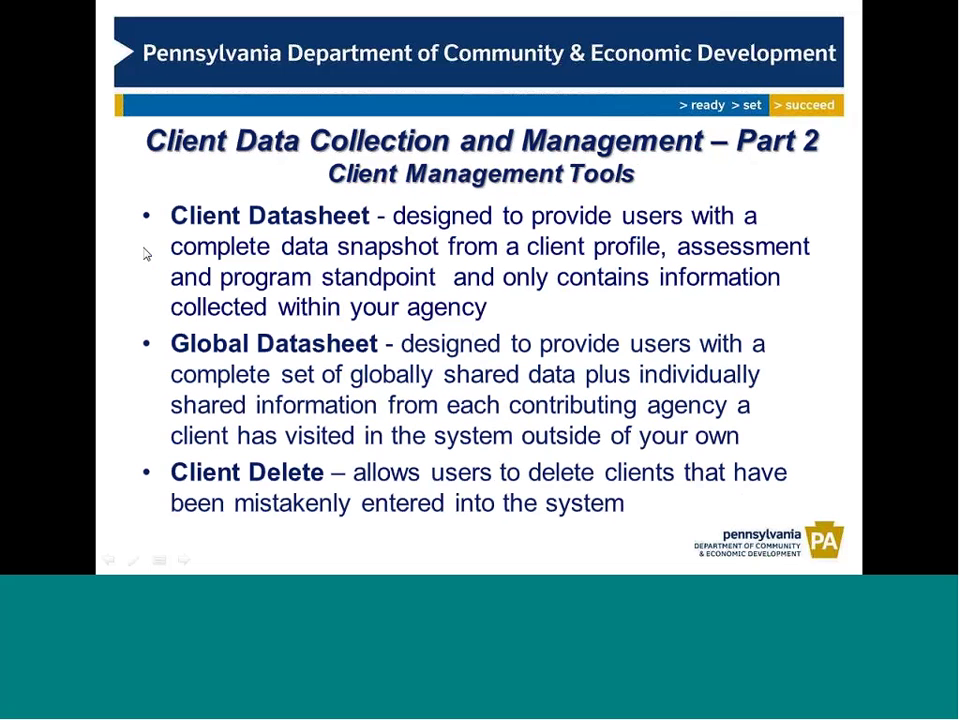